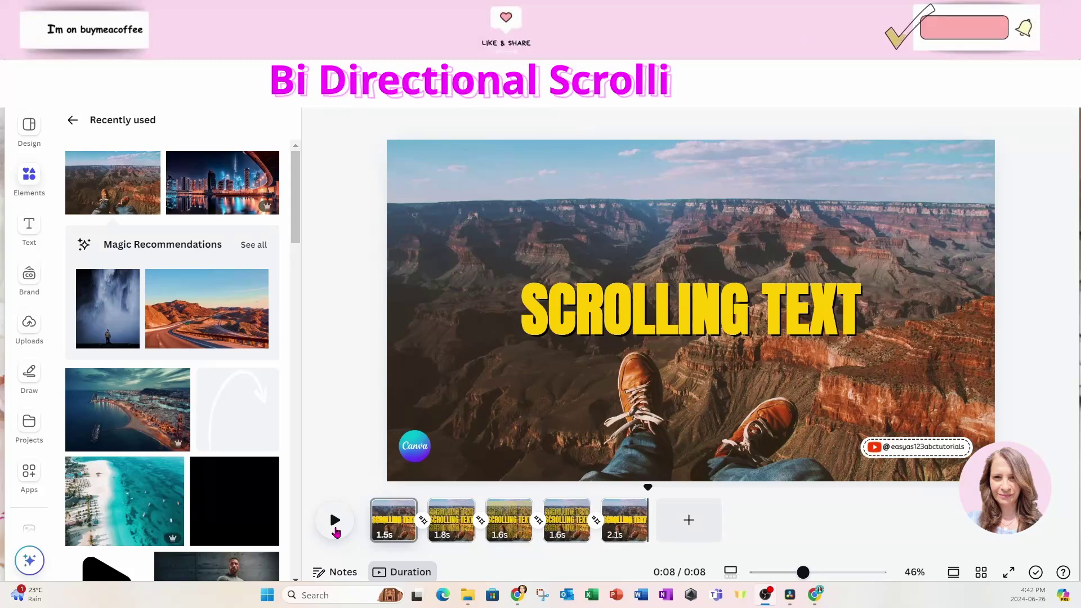
Preview the playback of the finished five-page scrolling text design
click(335, 530)
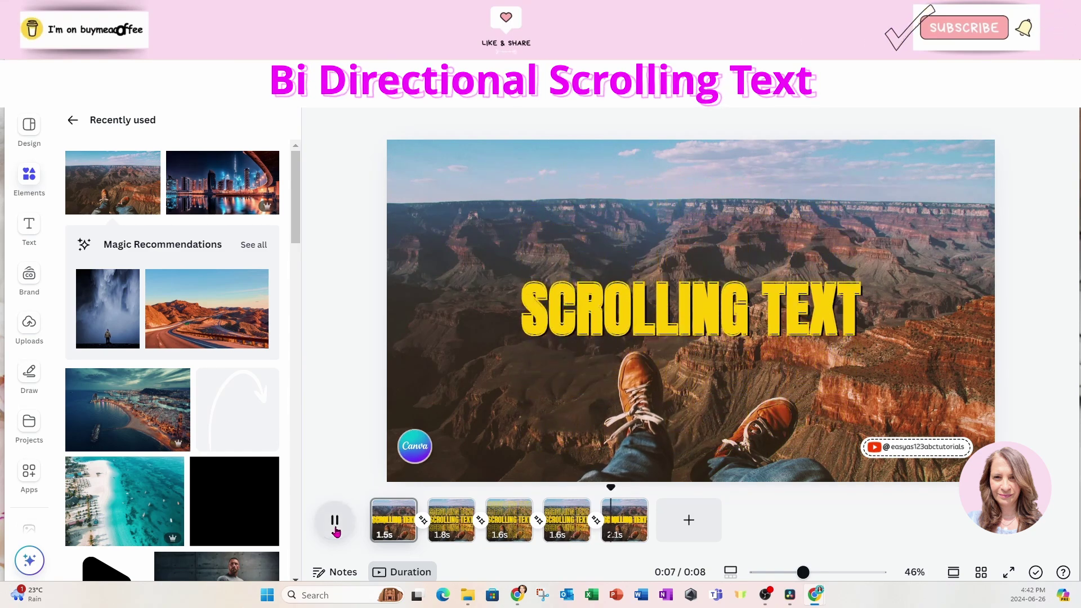
click(335, 521)
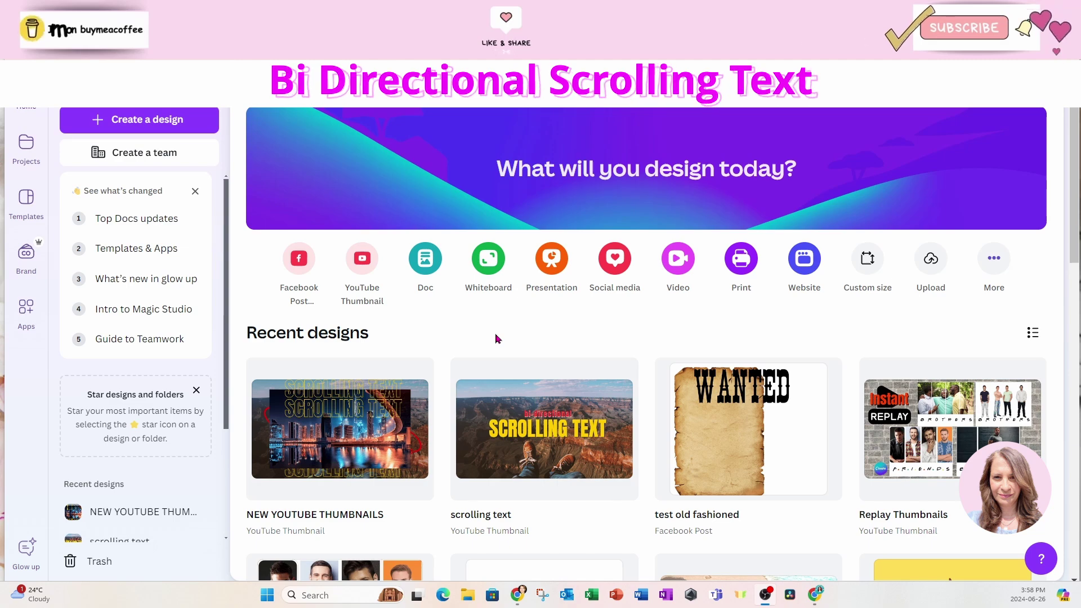
Create a blank 1920 × 1080 px video and add the recently used canyon photo with the brown shoes
click(664, 260)
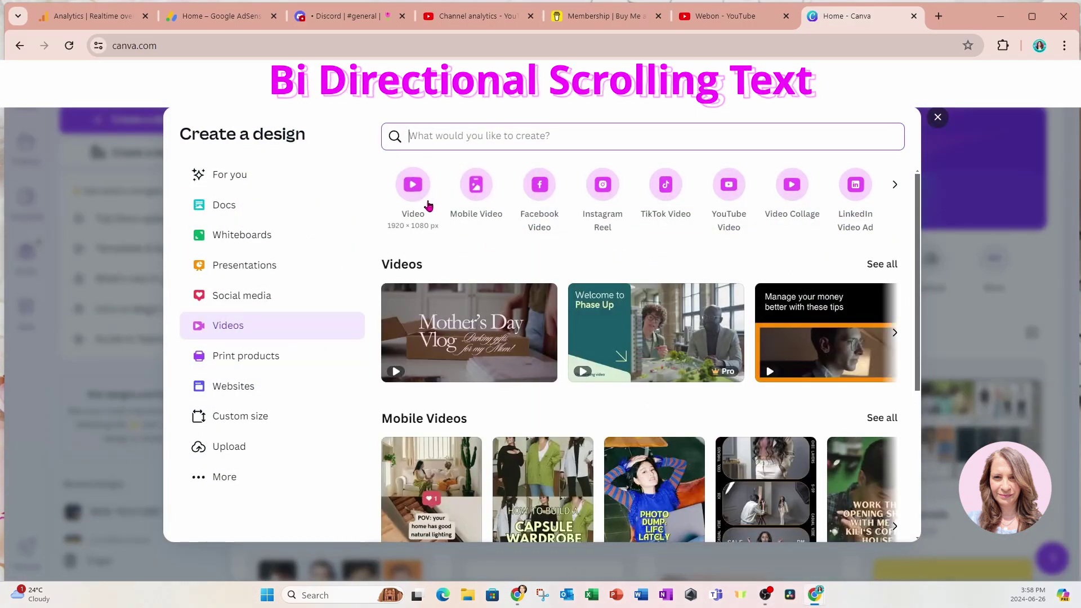
click(417, 196)
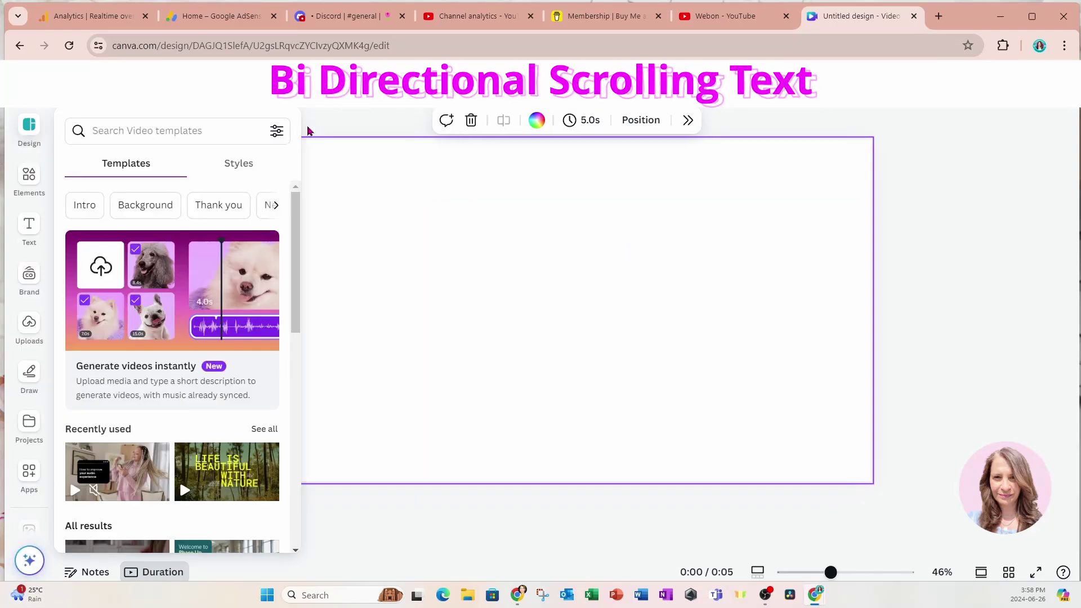
click(24, 179)
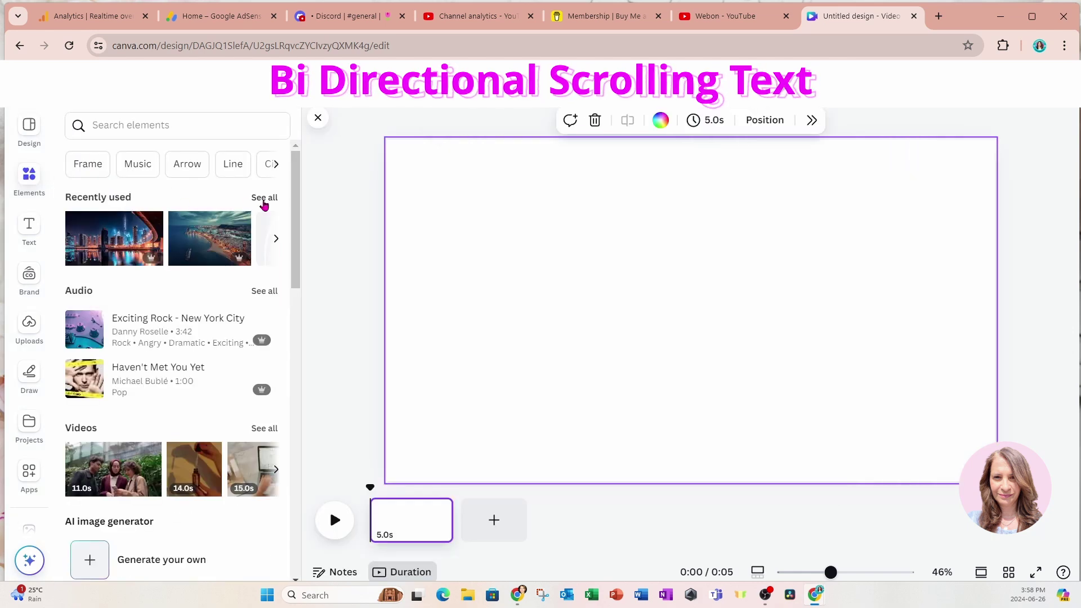
click(264, 201)
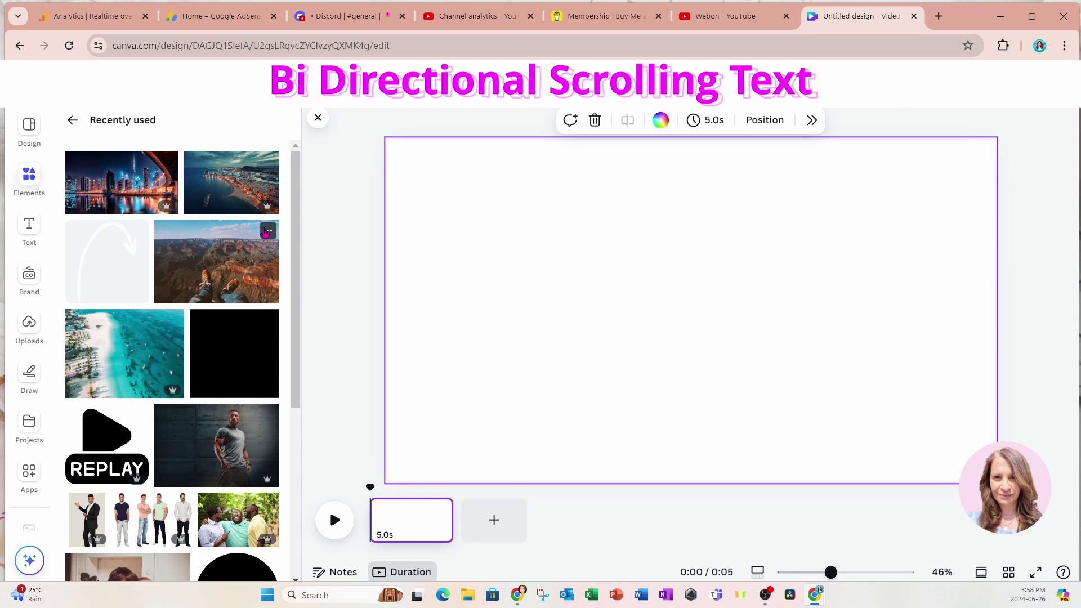
click(198, 274)
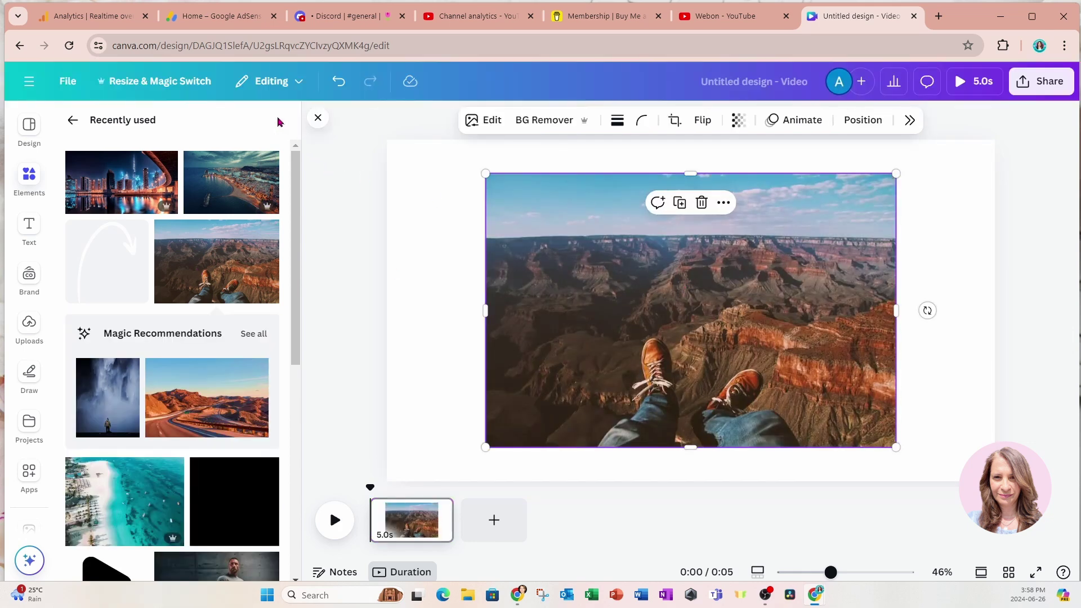
Set the canyon photo as the page background
click(319, 121)
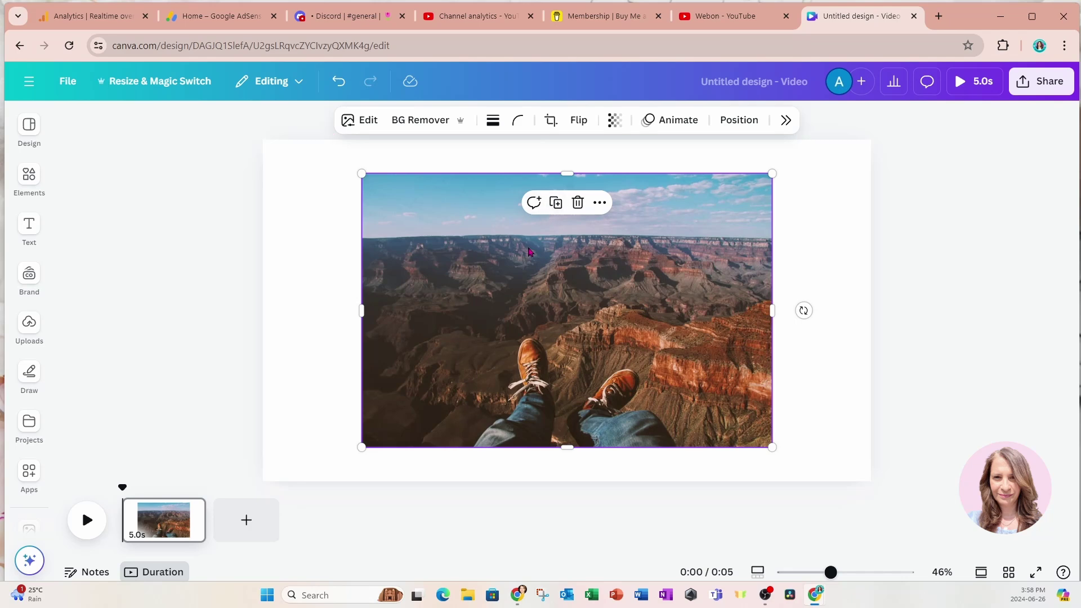
mouse_move(832, 572)
mouse_down()
mouse_move(843, 572)
mouse_move(833, 572)
mouse_up()
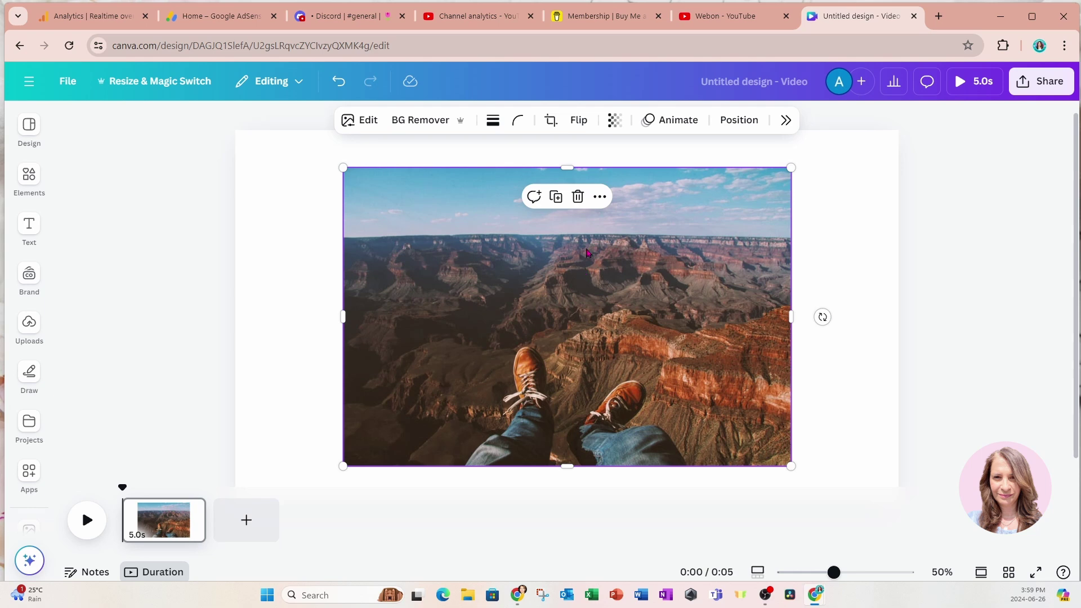
right_click(586, 253)
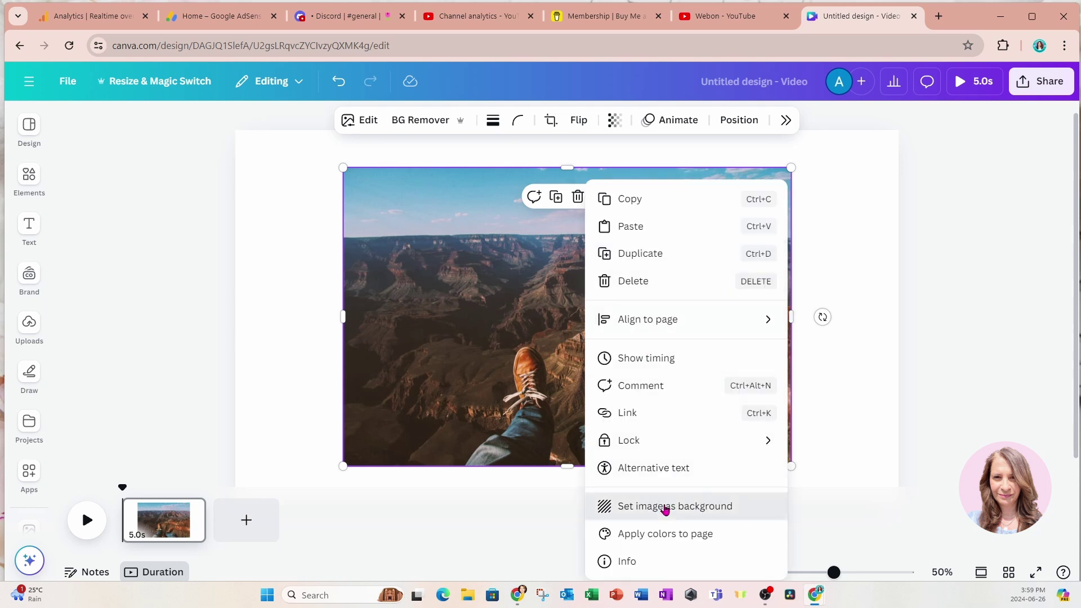
click(665, 506)
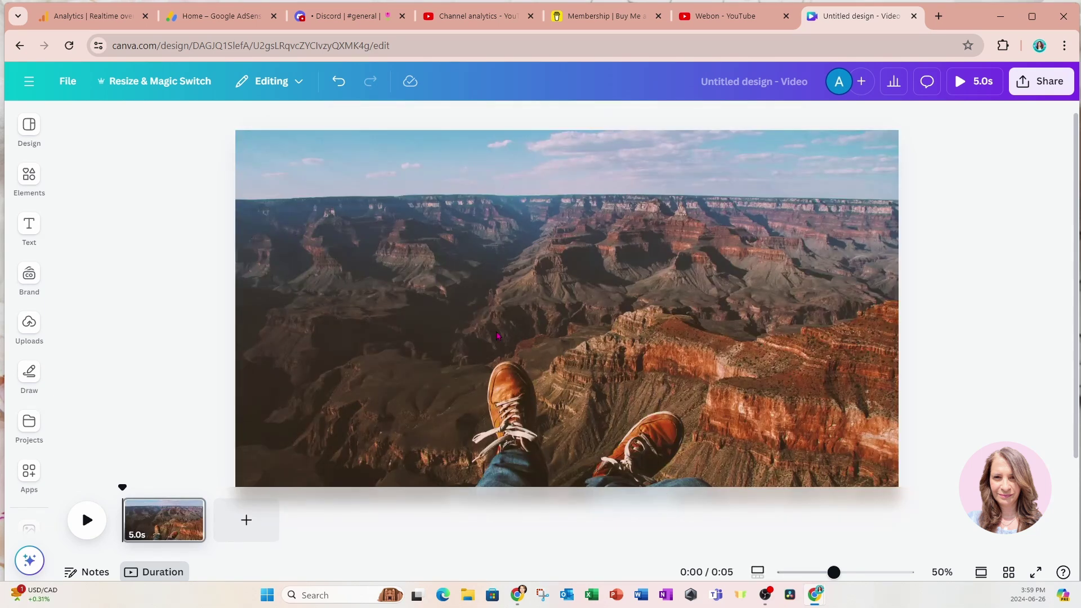
Add a text box reading "scrolling text", enlarged to about size 50.3, and switch it to uppercase
click(30, 228)
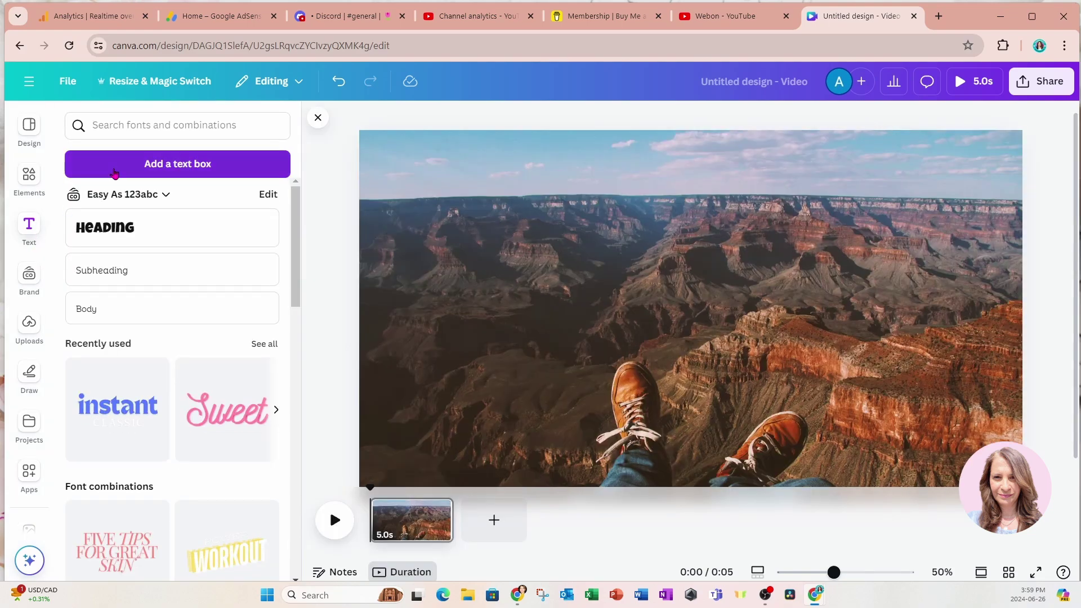
click(169, 164)
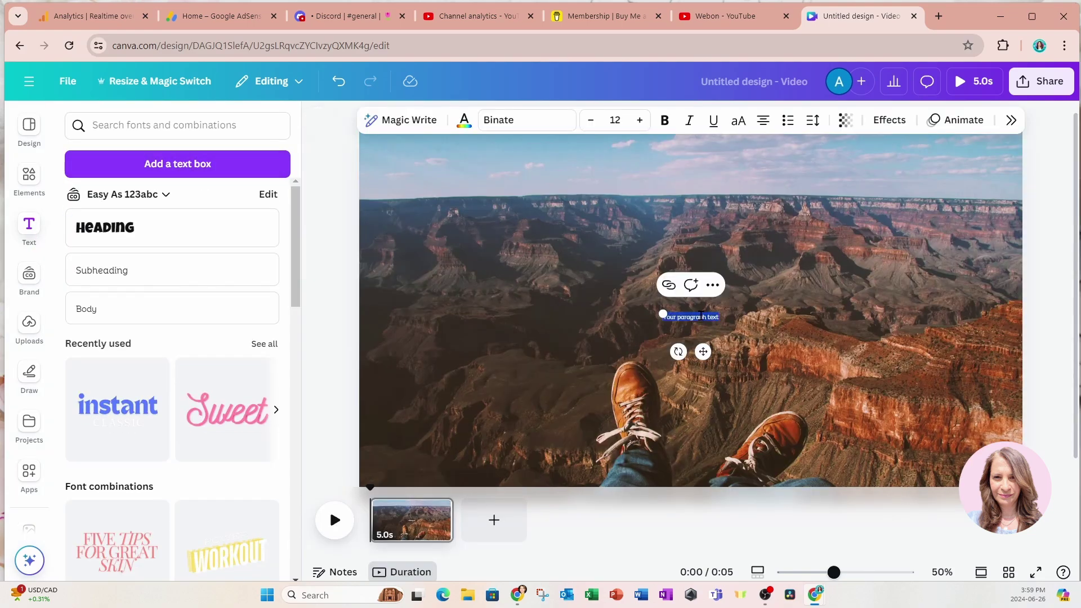
drag(663, 313, 485, 293)
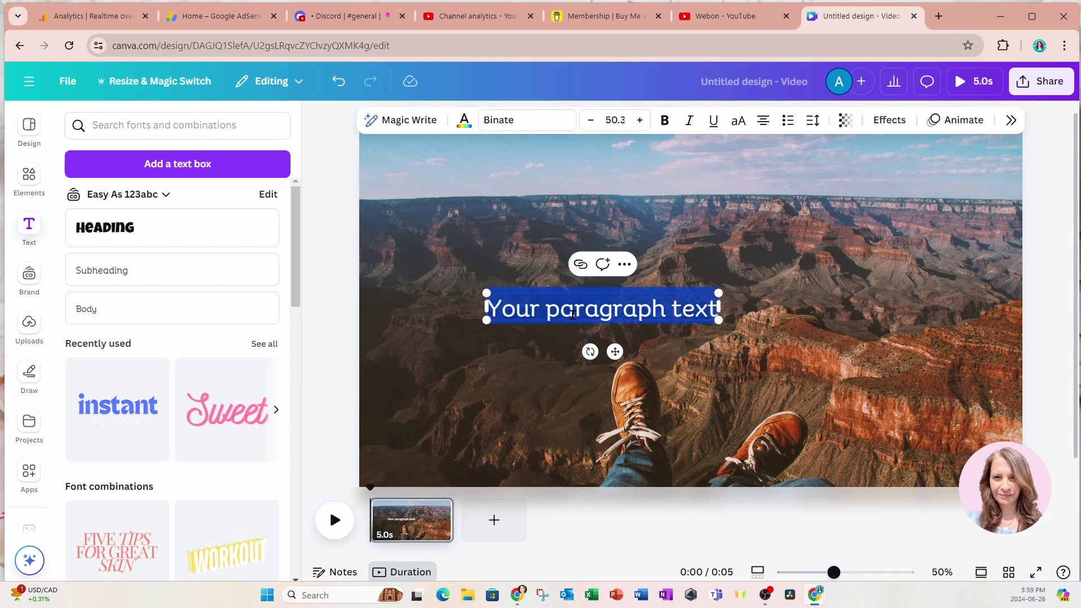
text(scrolling text)
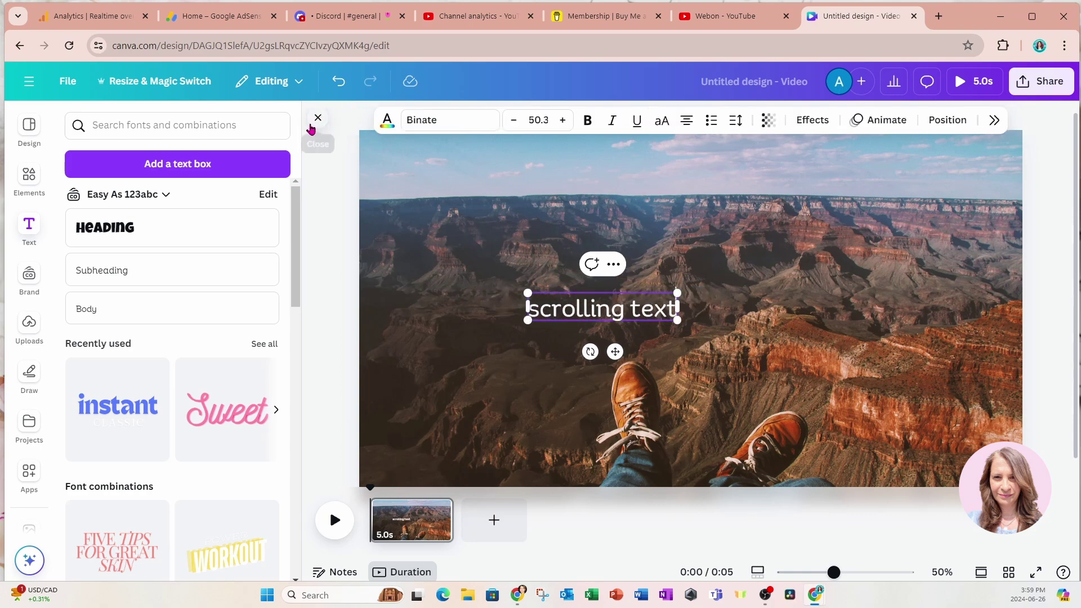
click(314, 120)
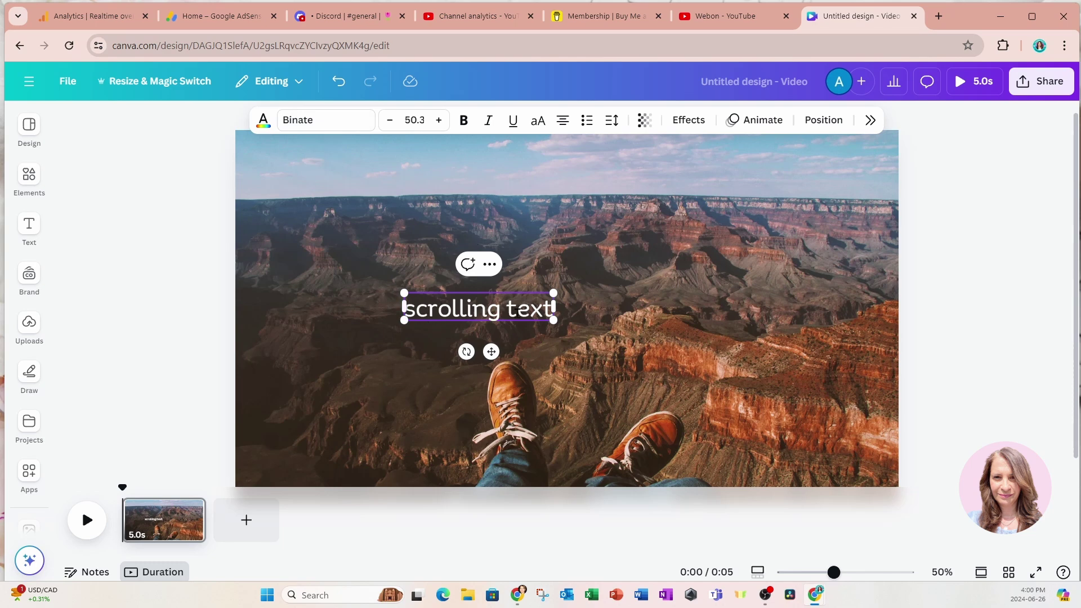
click(539, 129)
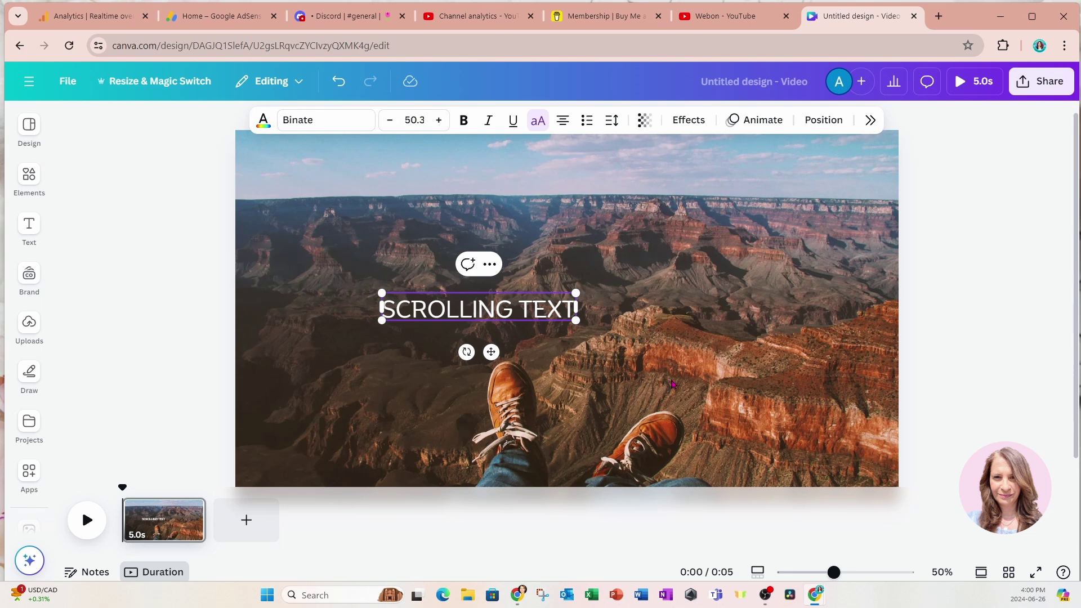
click(672, 384)
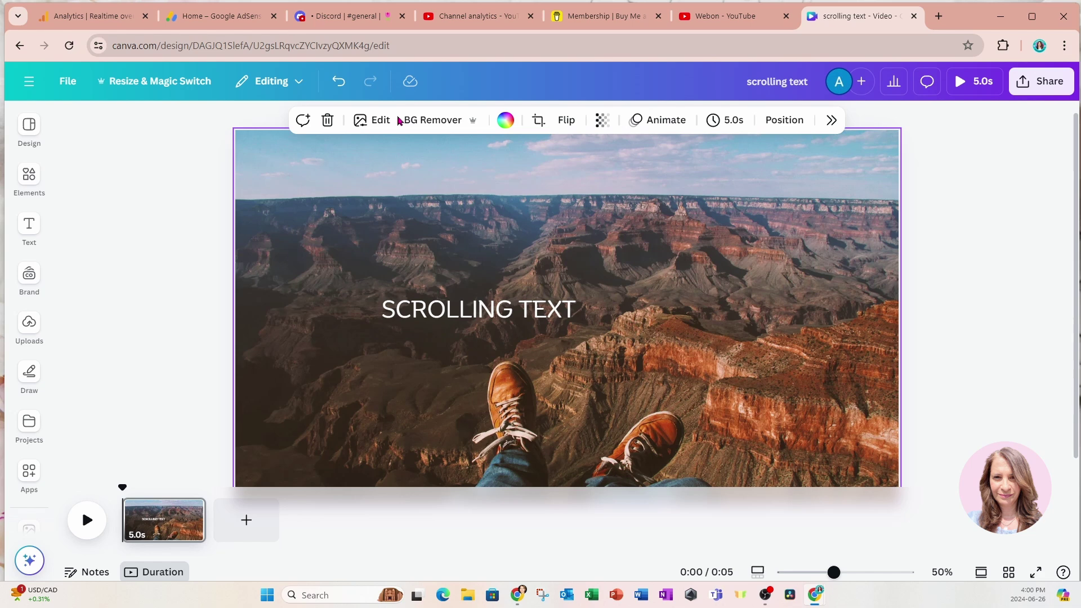
Change the font of the SCROLLING TEXT line to Anton
click(413, 308)
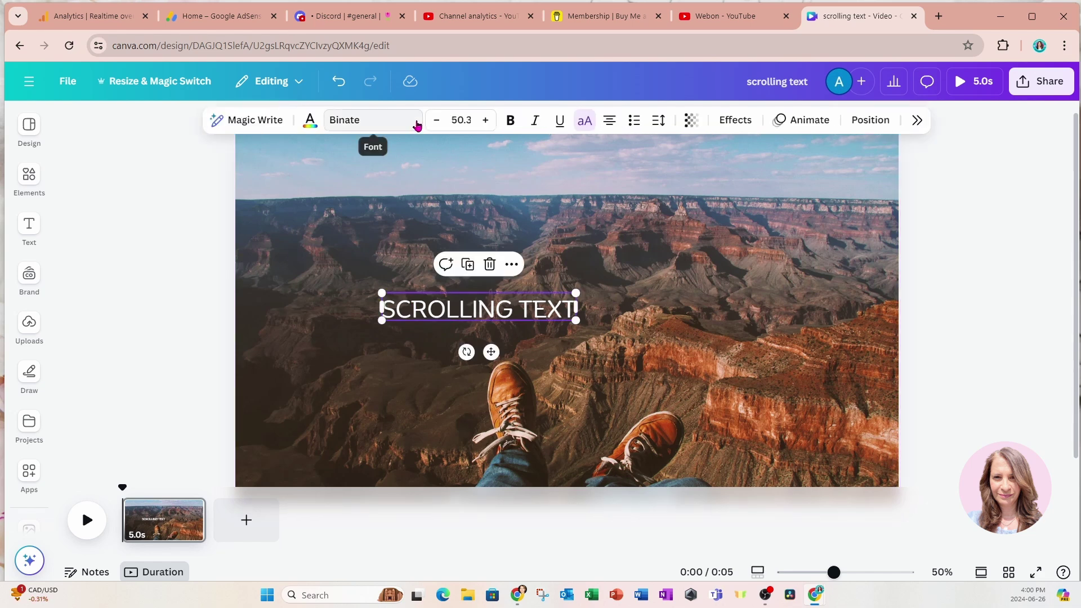
click(386, 121)
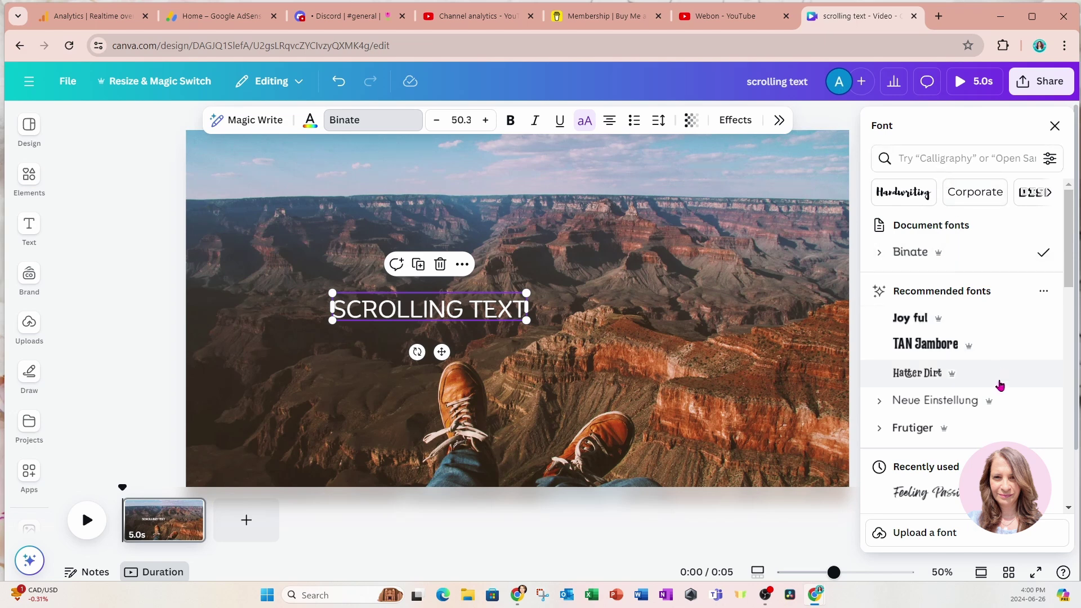
scroll(998, 393, down, 1)
click(903, 485)
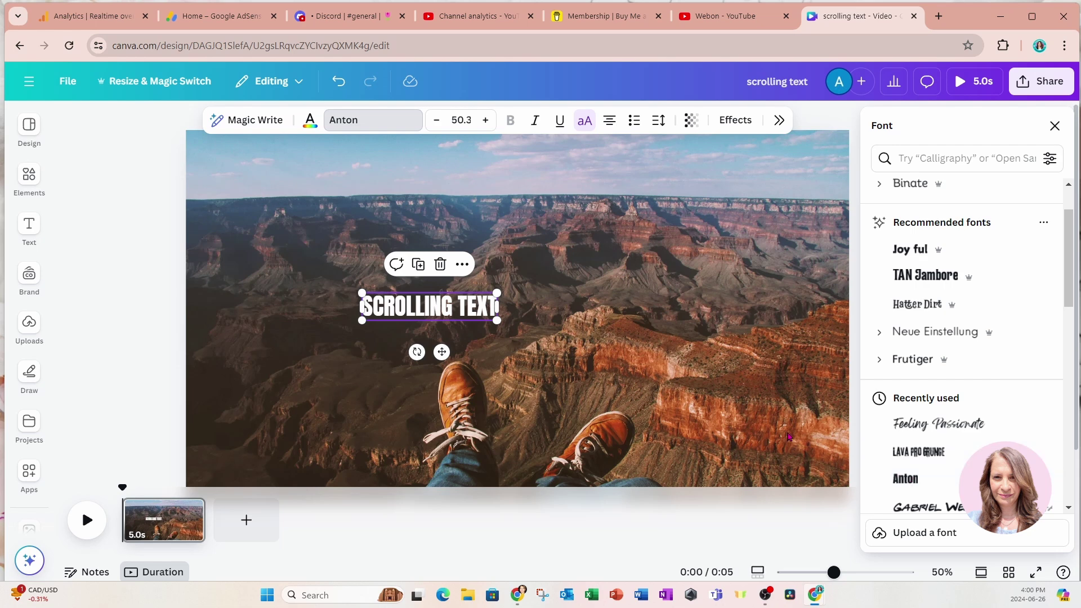
Enlarge the SCROLLING TEXT line to size 138 and center it on the page
drag(495, 289, 651, 314)
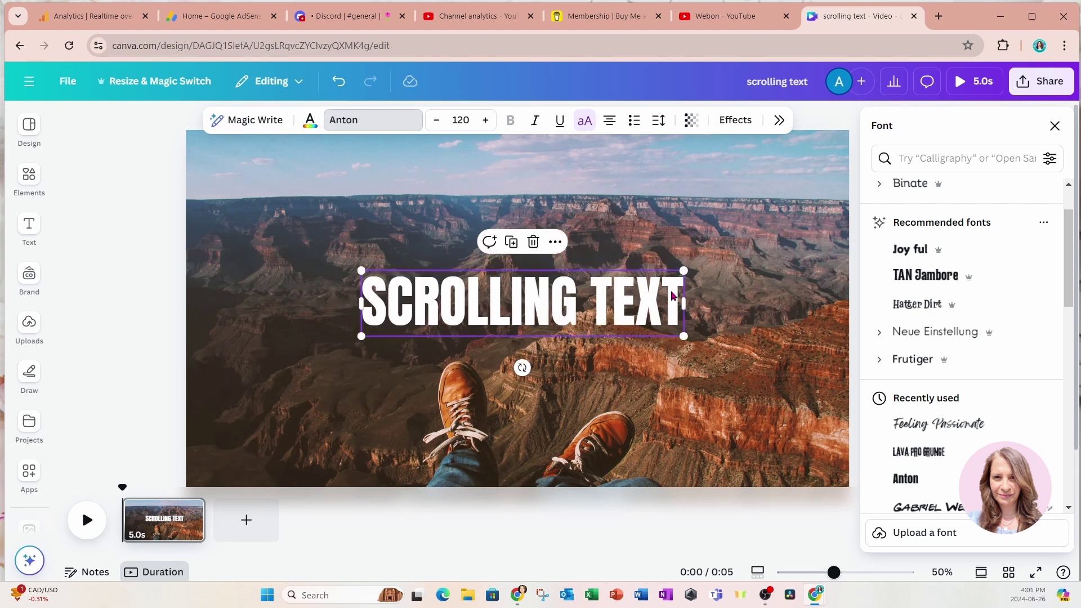
drag(684, 271, 730, 254)
drag(677, 292, 650, 309)
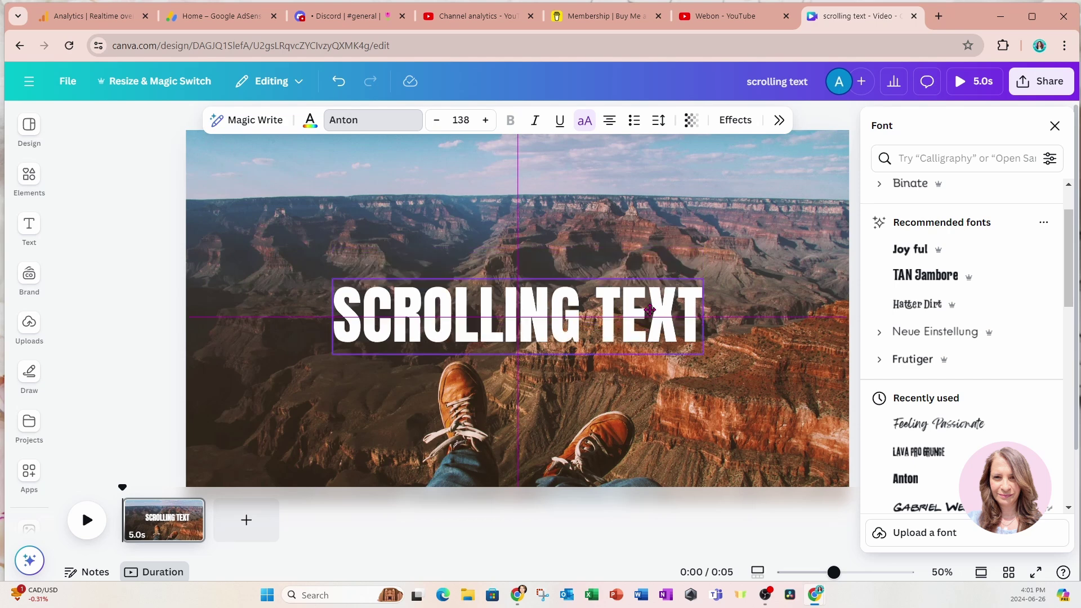
drag(650, 310, 650, 310)
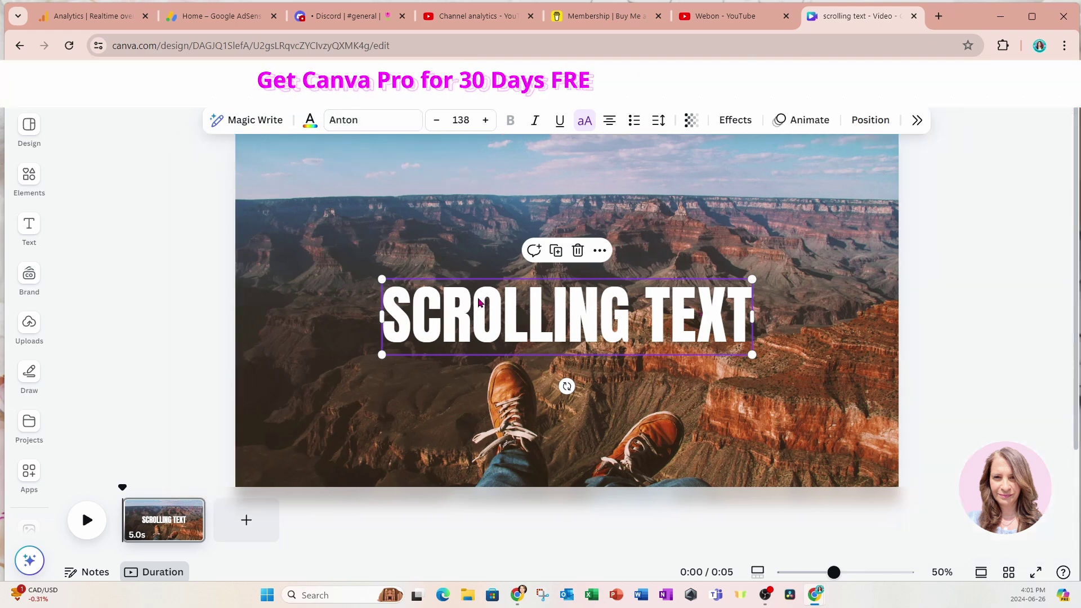
Color the SCROLLING TEXT line a strong custom yellow, #FFCC00
click(310, 121)
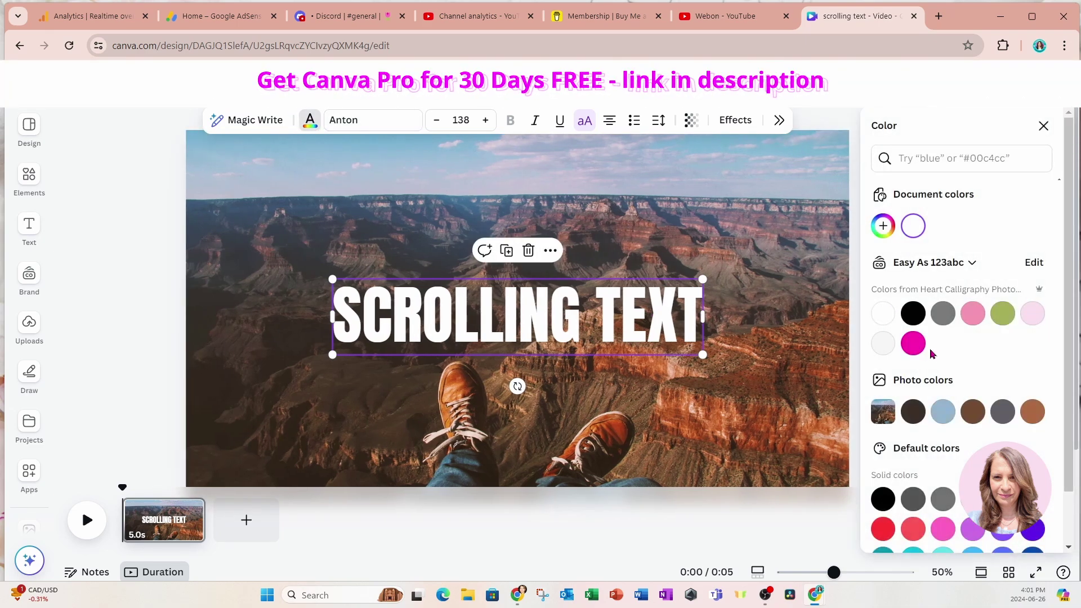
scroll(943, 376, down, 1)
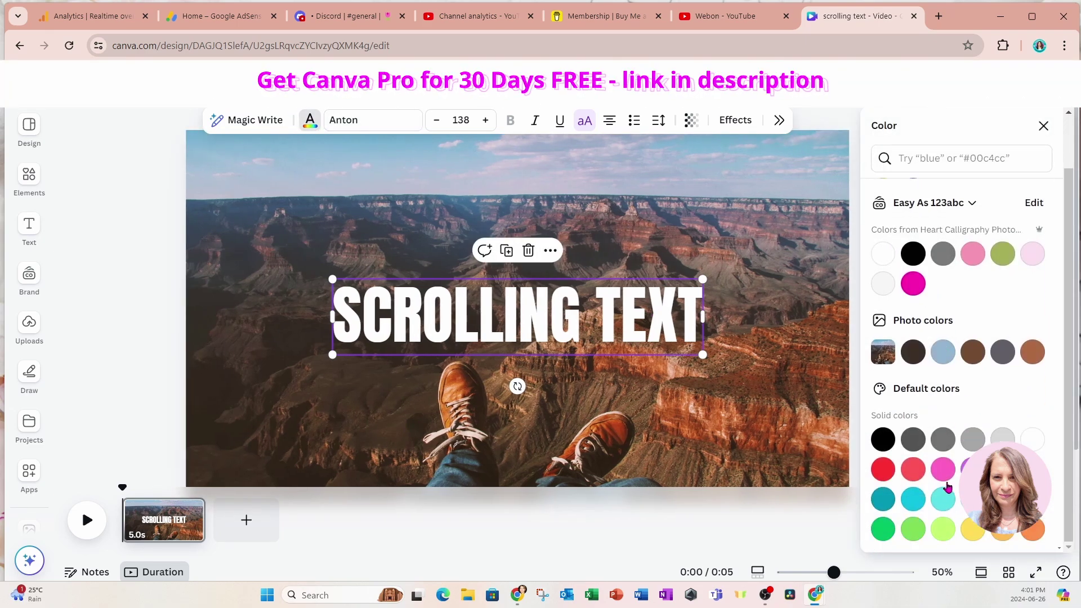
click(974, 529)
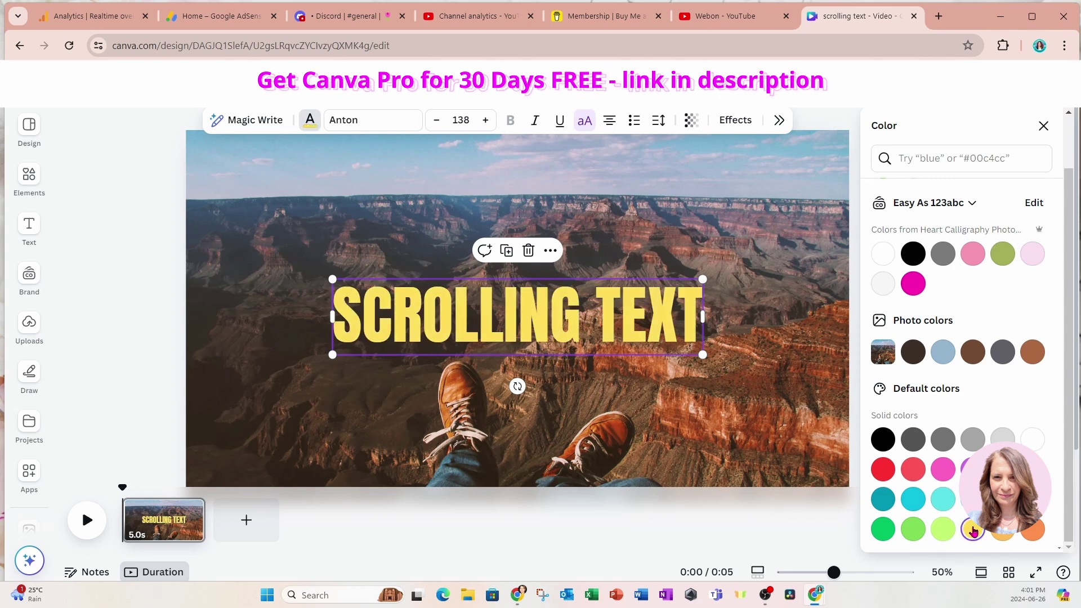
scroll(960, 357, up, 1)
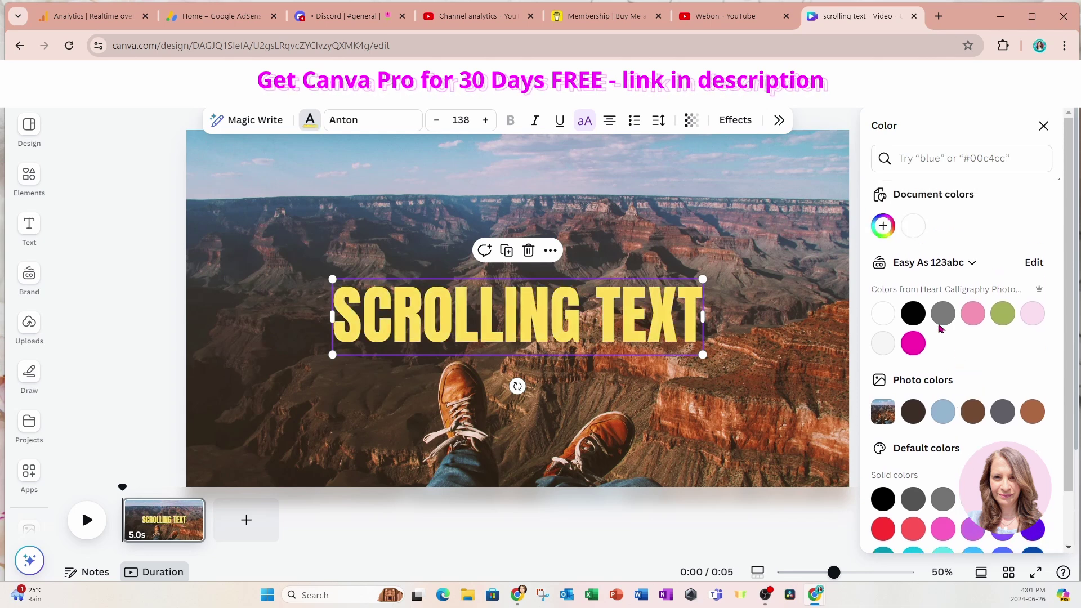
click(883, 228)
drag(999, 260, 1066, 259)
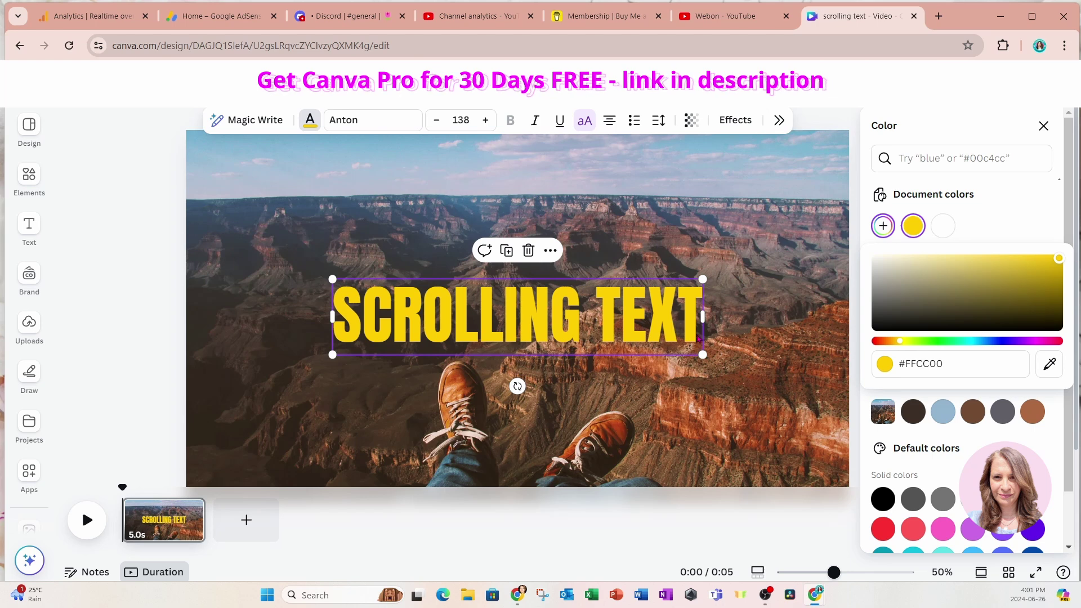
Duplicate the yellow text, place the copy directly above the original, and give it a Hollow effect with thickness 16
click(509, 252)
drag(546, 337, 541, 269)
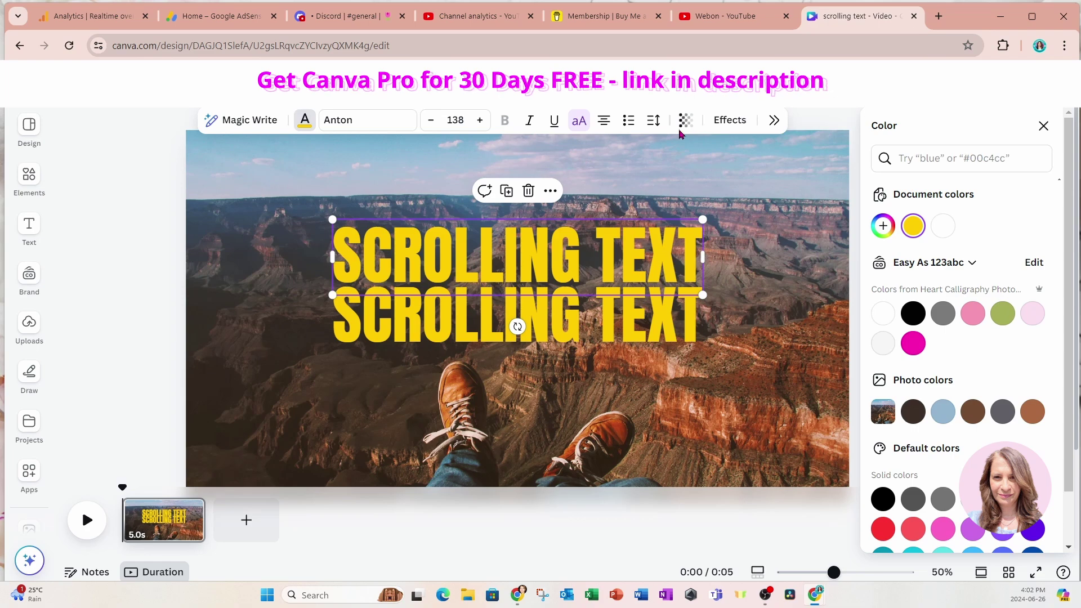
click(730, 122)
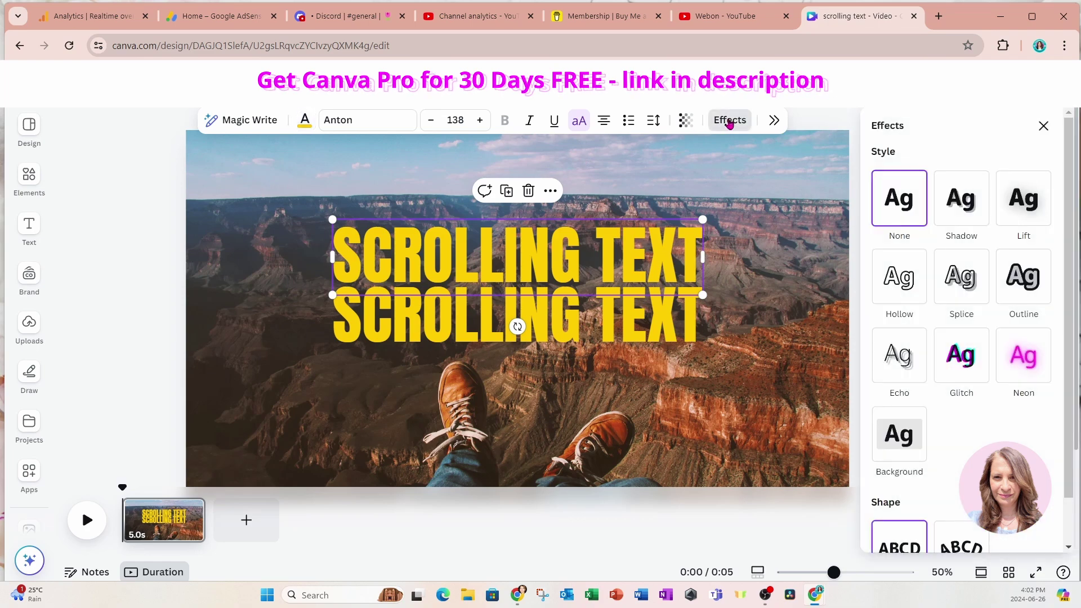
click(900, 280)
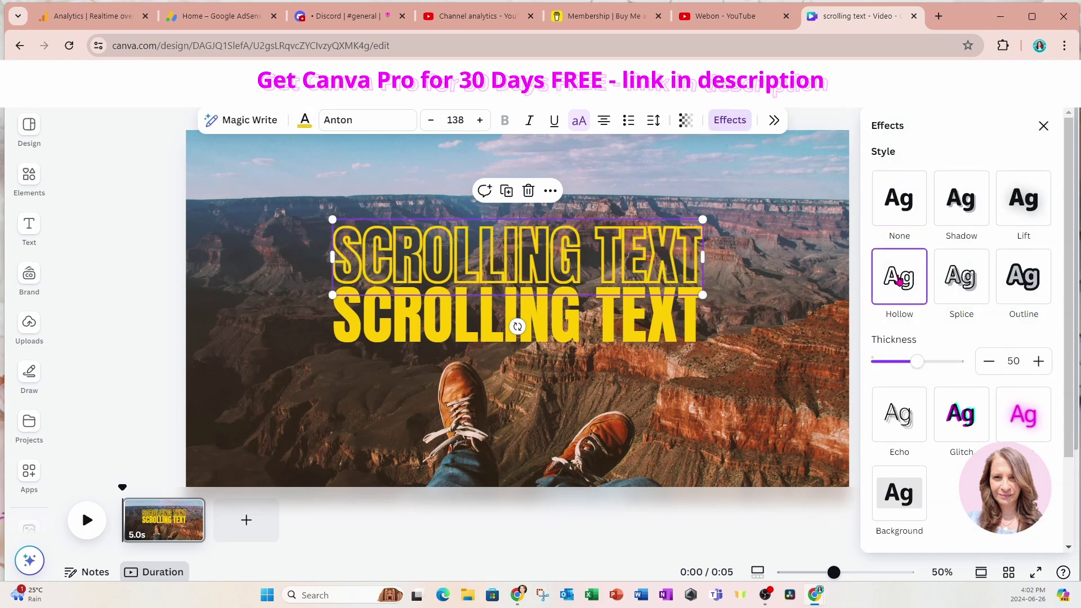
drag(919, 364, 885, 366)
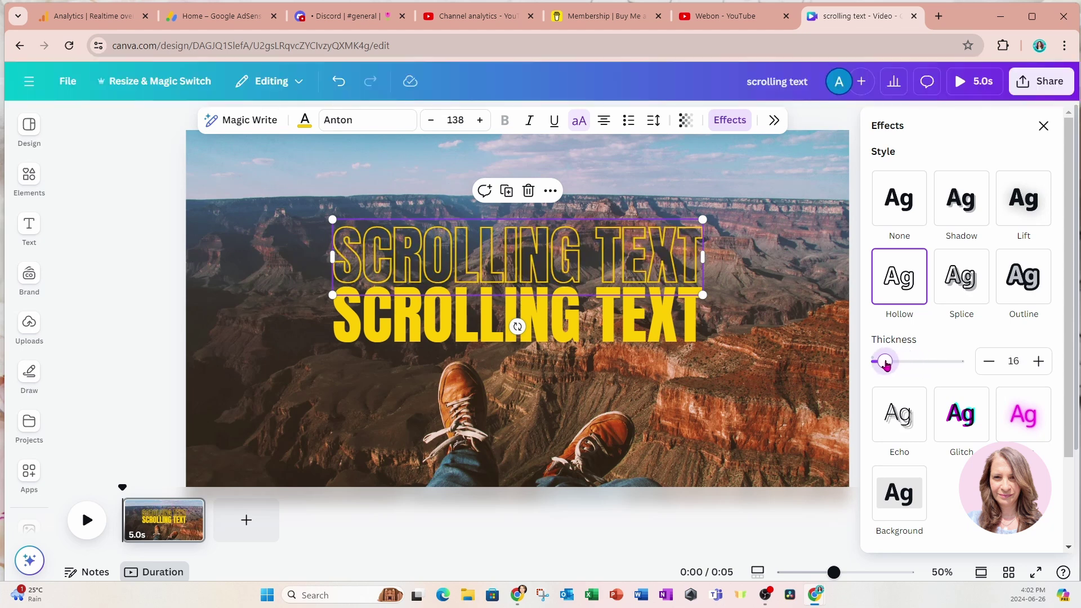
Duplicate the hollow SCROLLING TEXT three times, stack each copy exactly over the hollow original, and check the layer list
click(507, 192)
drag(563, 187, 561, 241)
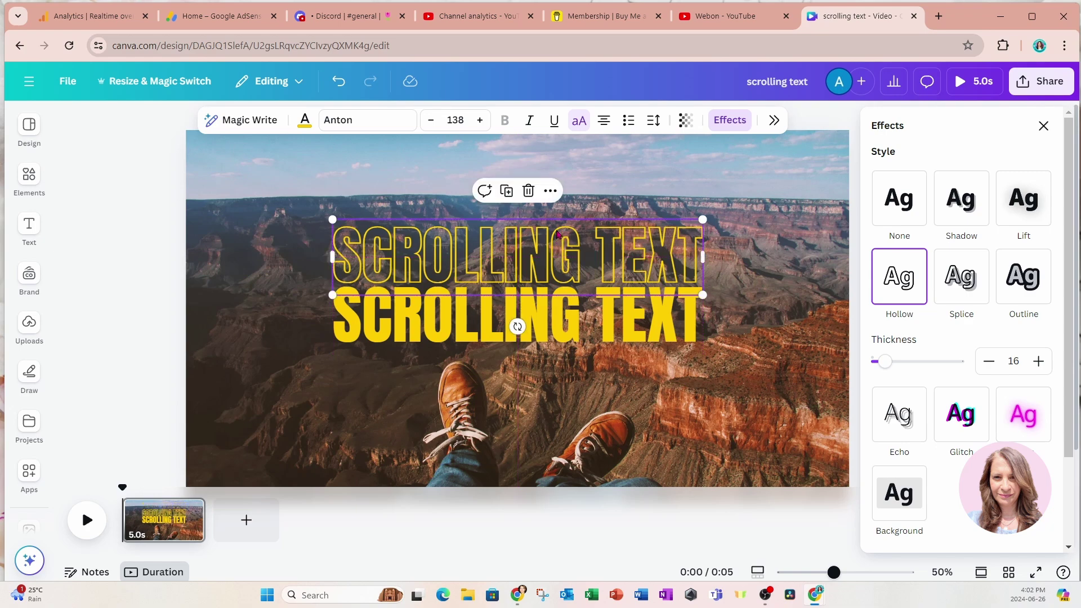
click(511, 197)
drag(527, 252, 519, 246)
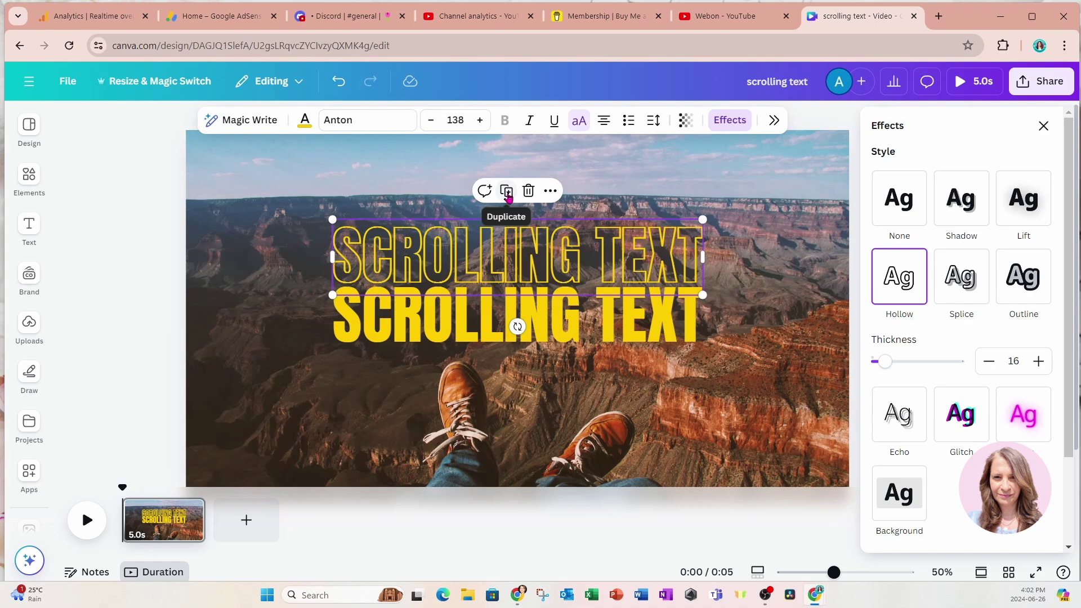
click(507, 193)
drag(533, 272, 527, 264)
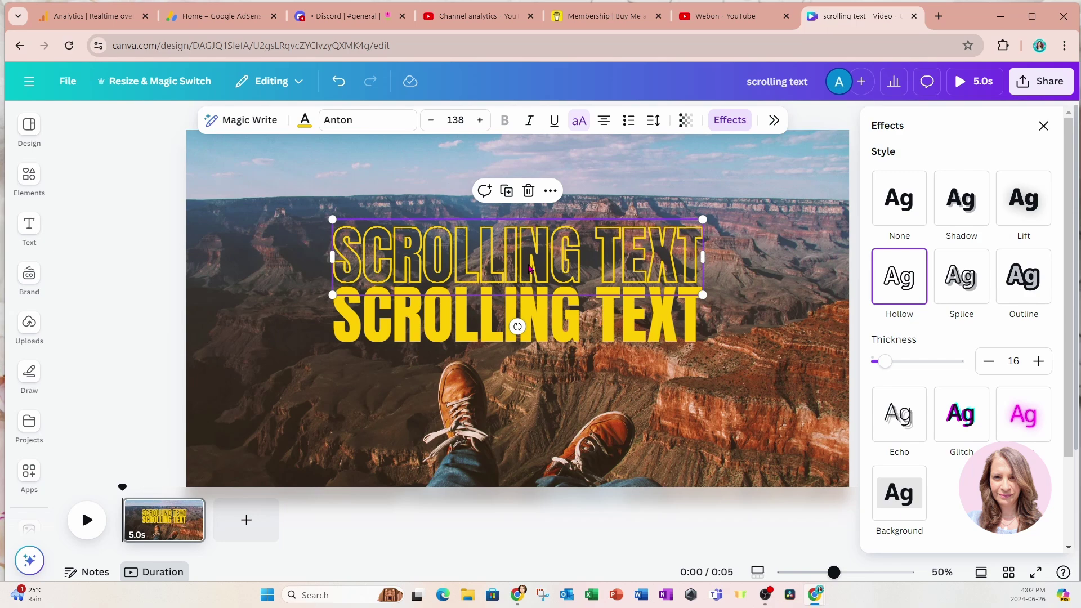
click(1044, 125)
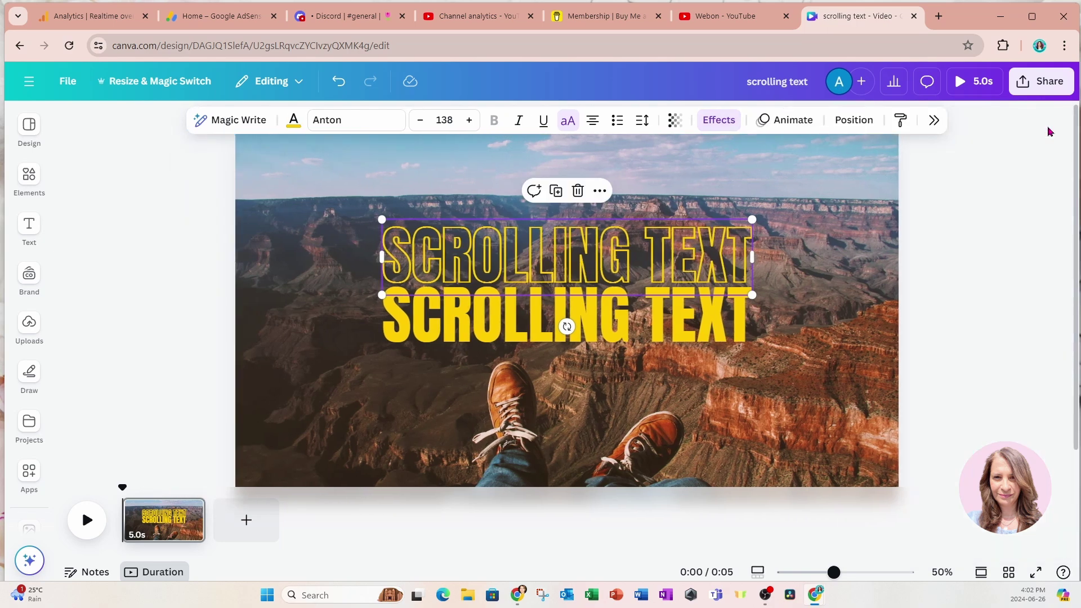
click(856, 121)
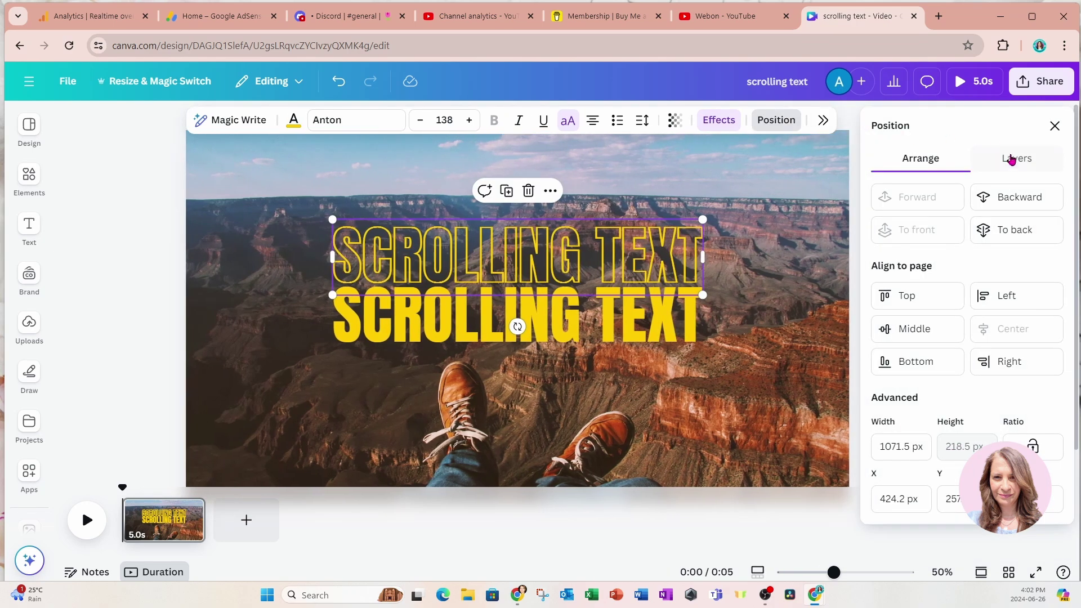
click(1012, 159)
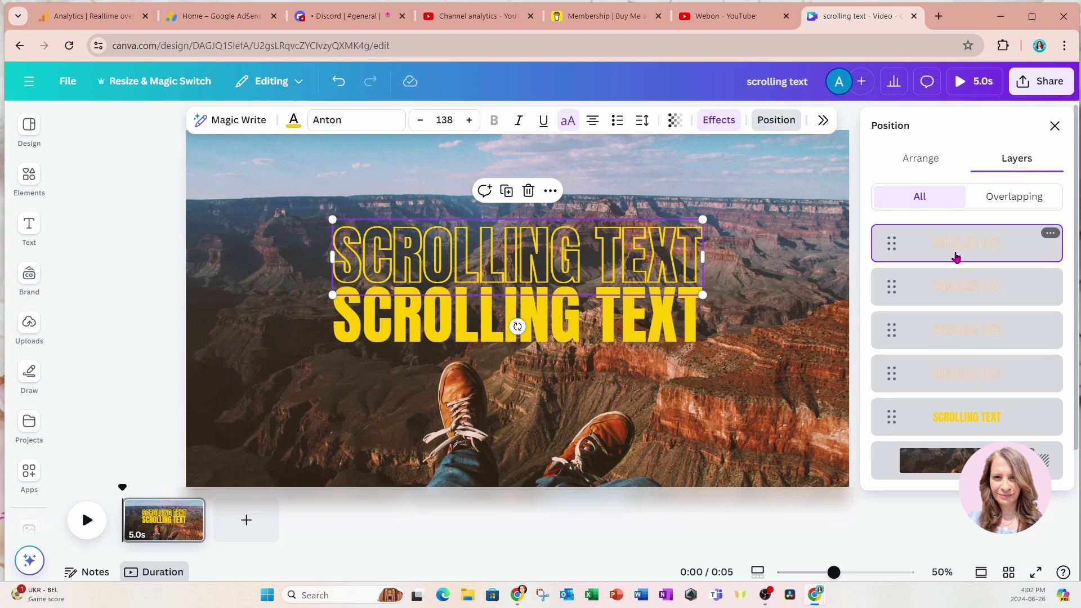
click(778, 242)
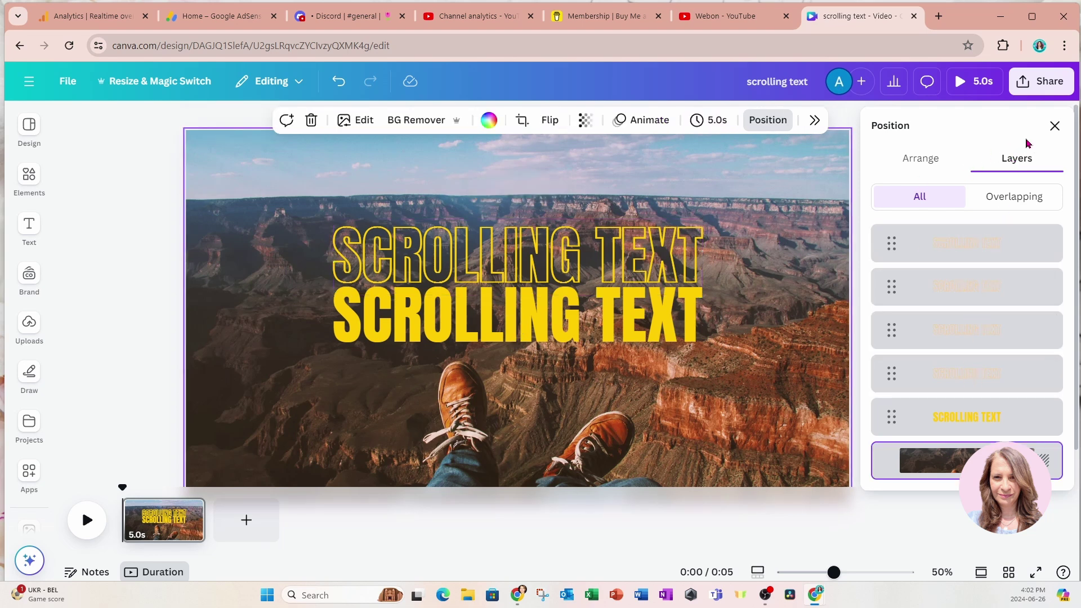
click(1054, 126)
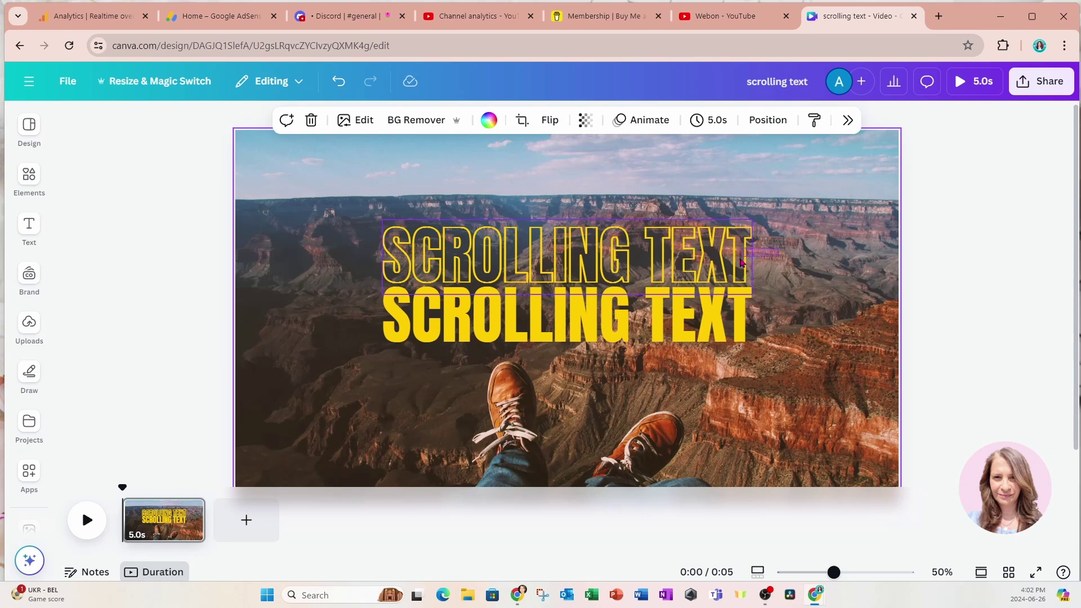
Select the four stacked hollow texts together, move them exactly onto the solid yellow text, and check them in the layer list
click(686, 263)
drag(694, 250, 692, 301)
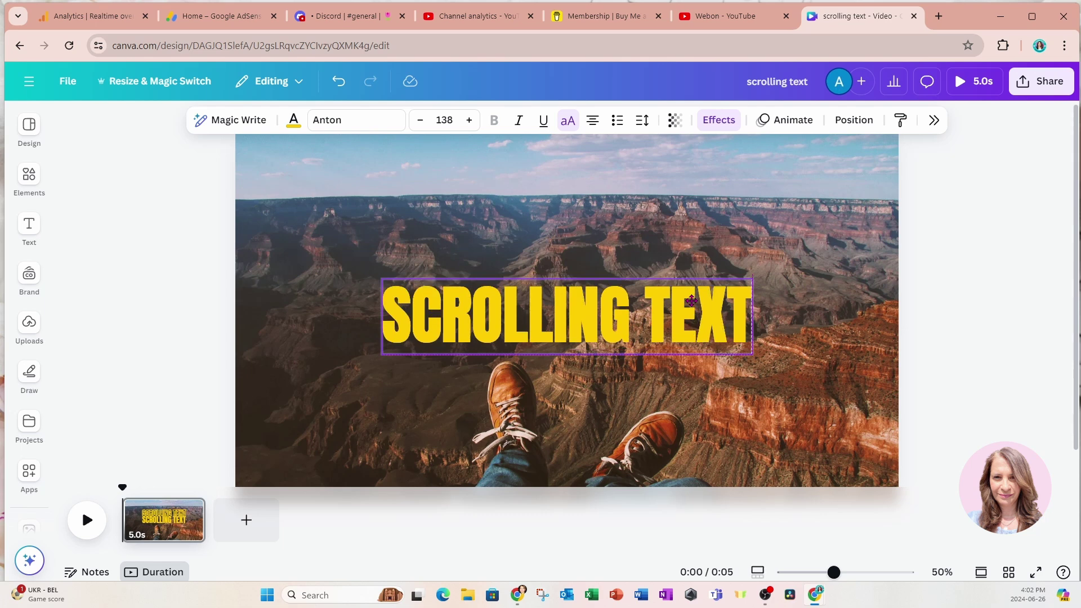
drag(691, 301, 691, 301)
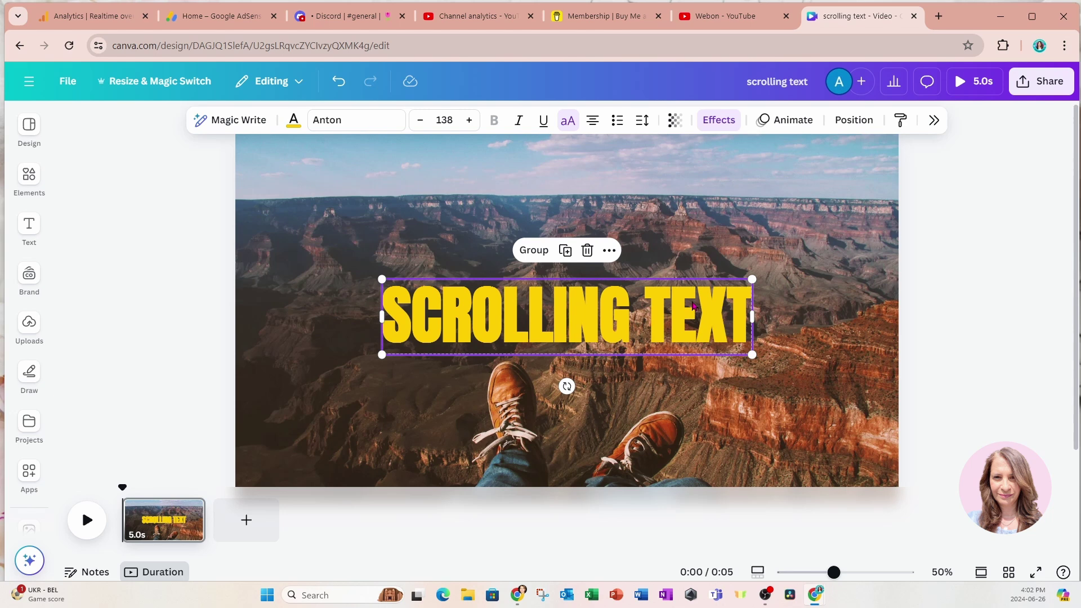
click(854, 119)
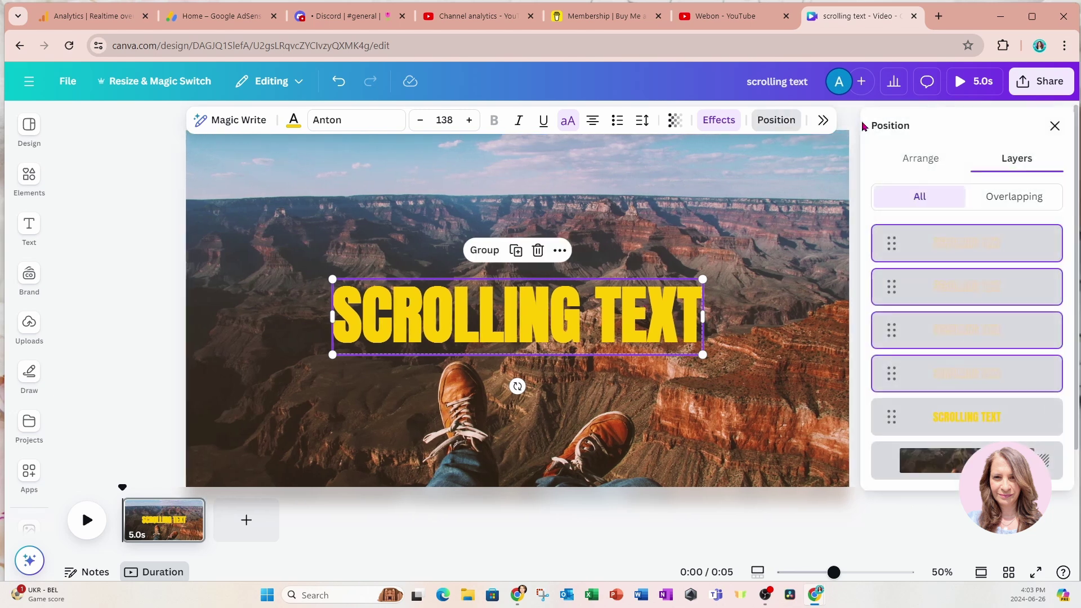
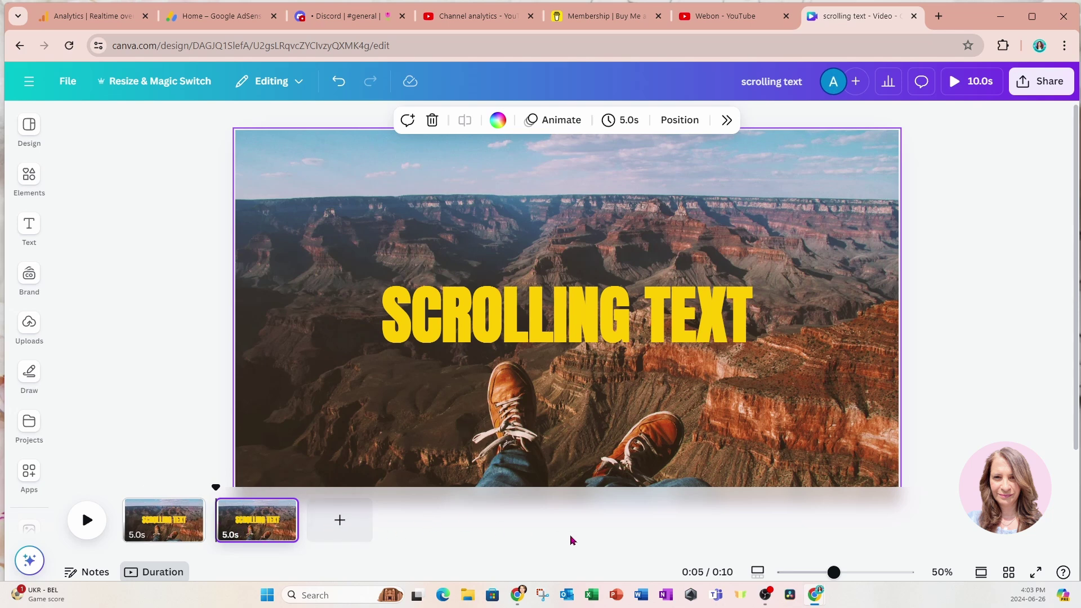
On page 2, move one hollow text down so it sits directly below the solid SCROLLING TEXT line
click(980, 573)
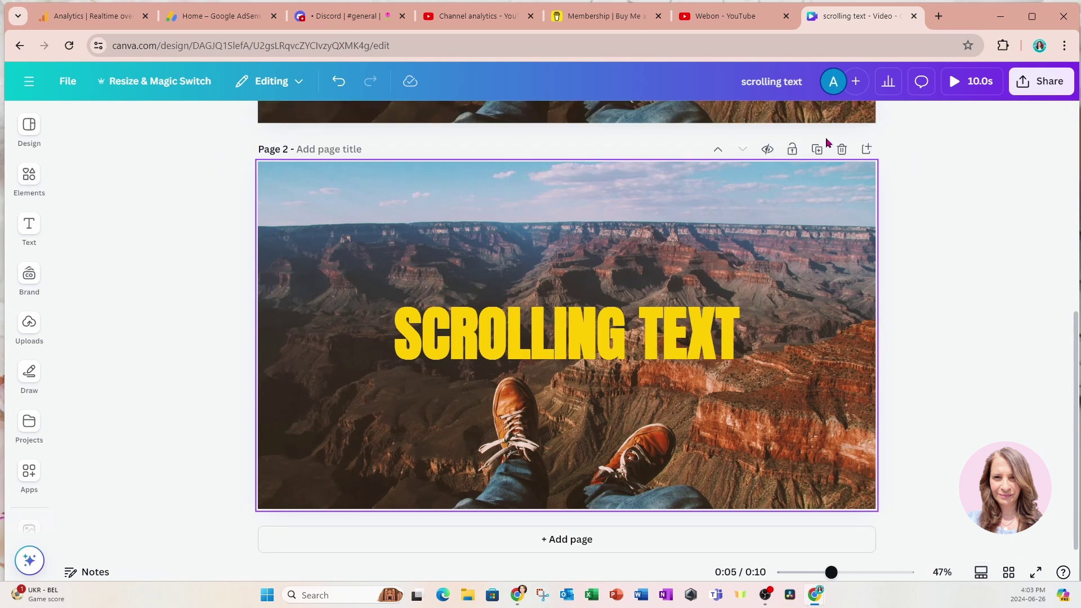
click(981, 573)
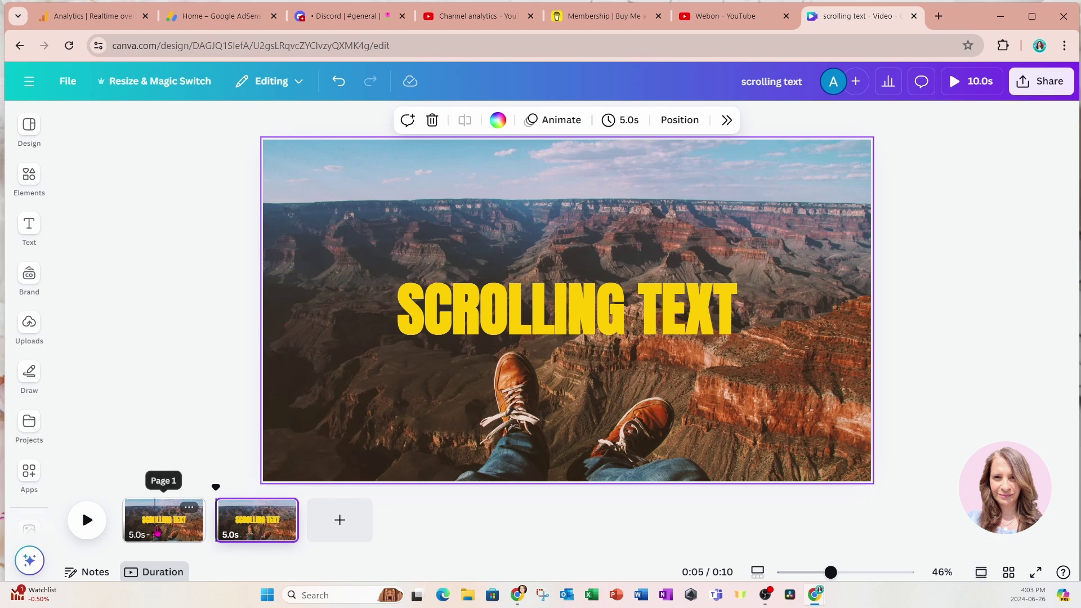
mouse_move(216, 530)
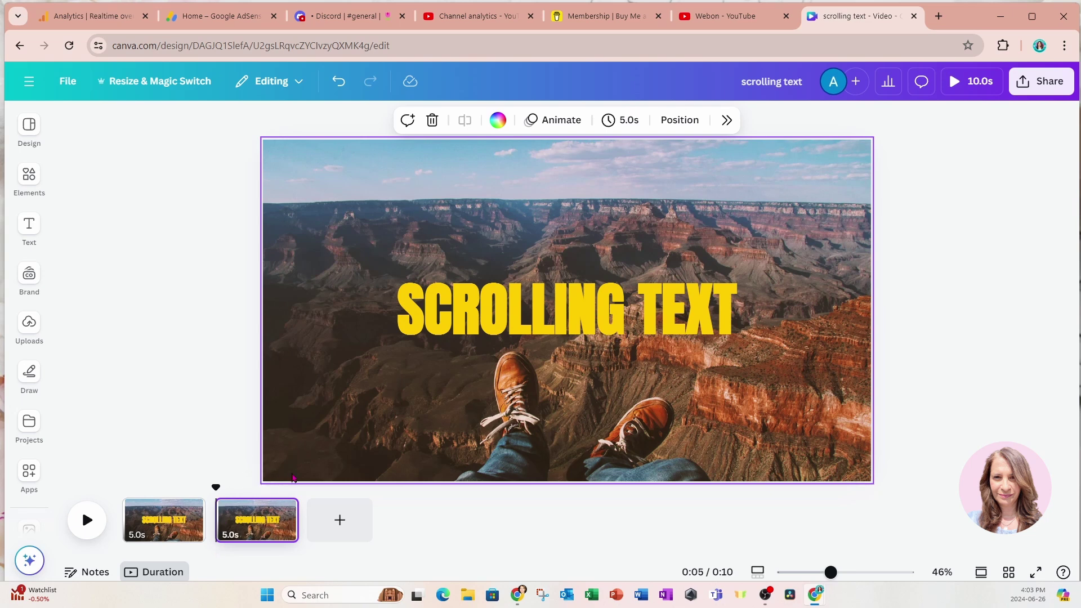
click(259, 530)
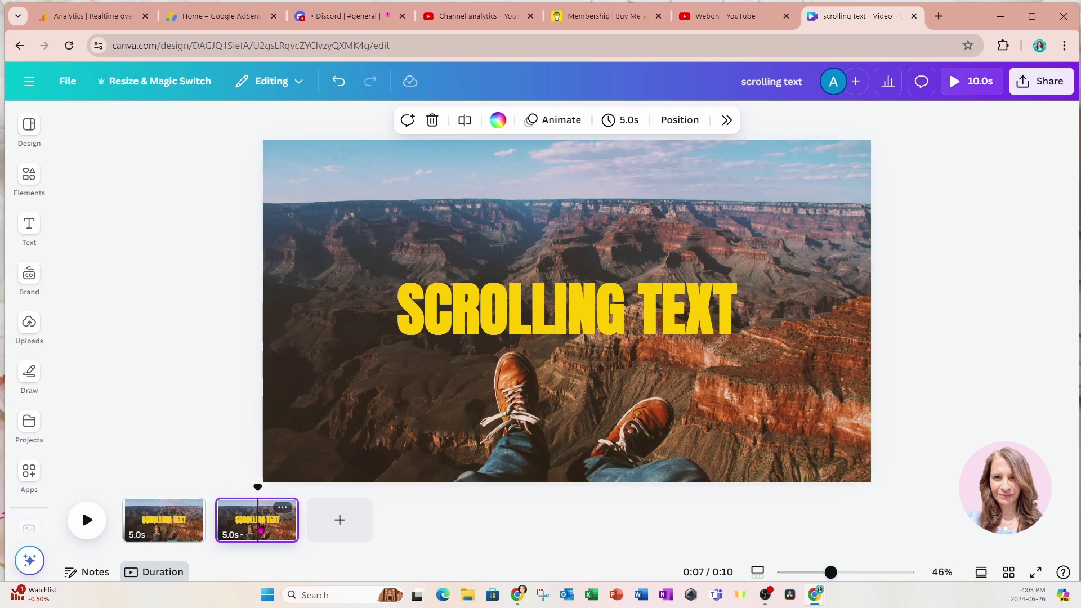
click(578, 326)
drag(579, 326, 576, 380)
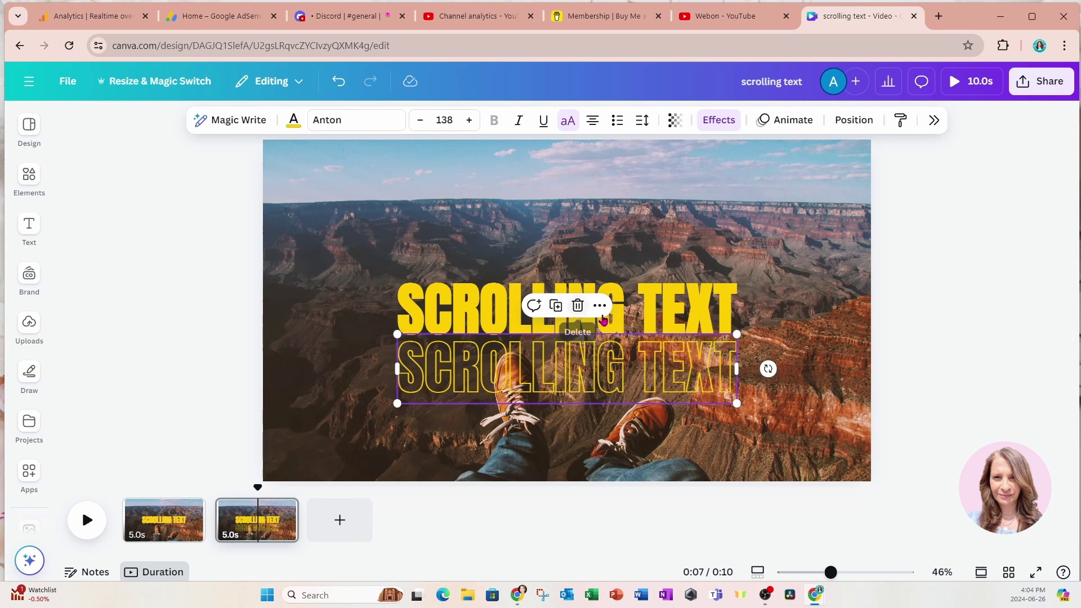
On page 2, move another hollow text up so it sits directly above the solid SCROLLING TEXT line
drag(641, 315, 640, 313)
drag(637, 366, 637, 365)
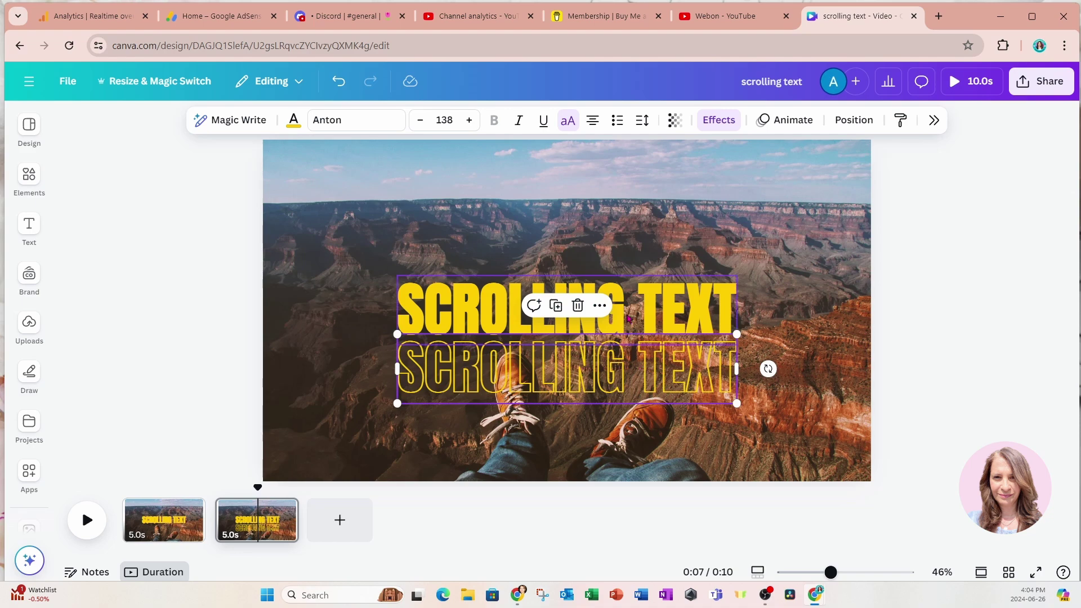
drag(637, 365, 632, 248)
double_click(632, 248)
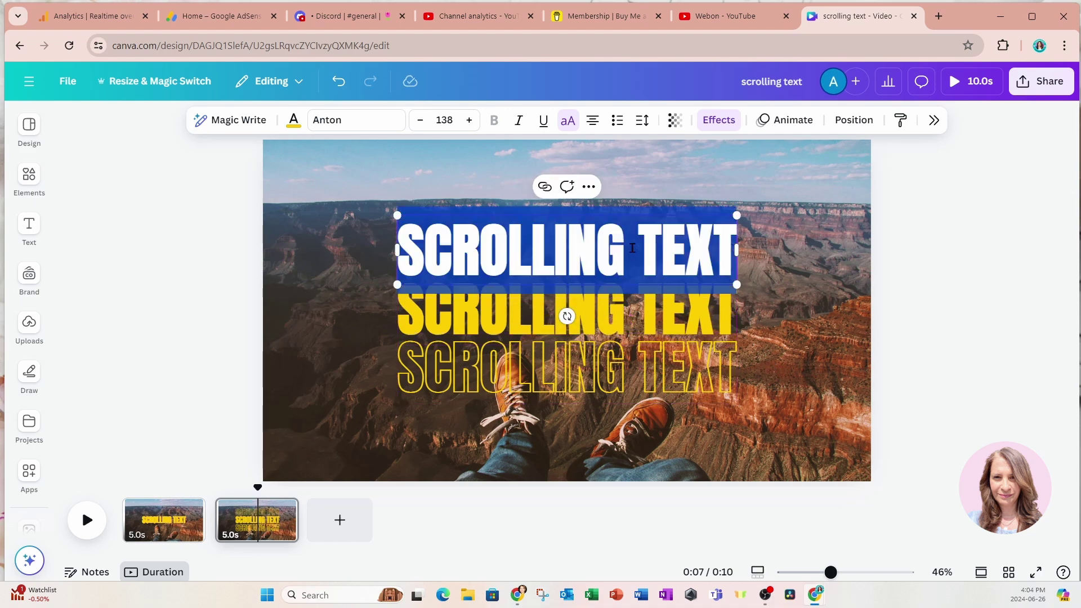
click(725, 262)
click(680, 316)
click(680, 316)
drag(681, 316, 678, 308)
click(679, 255)
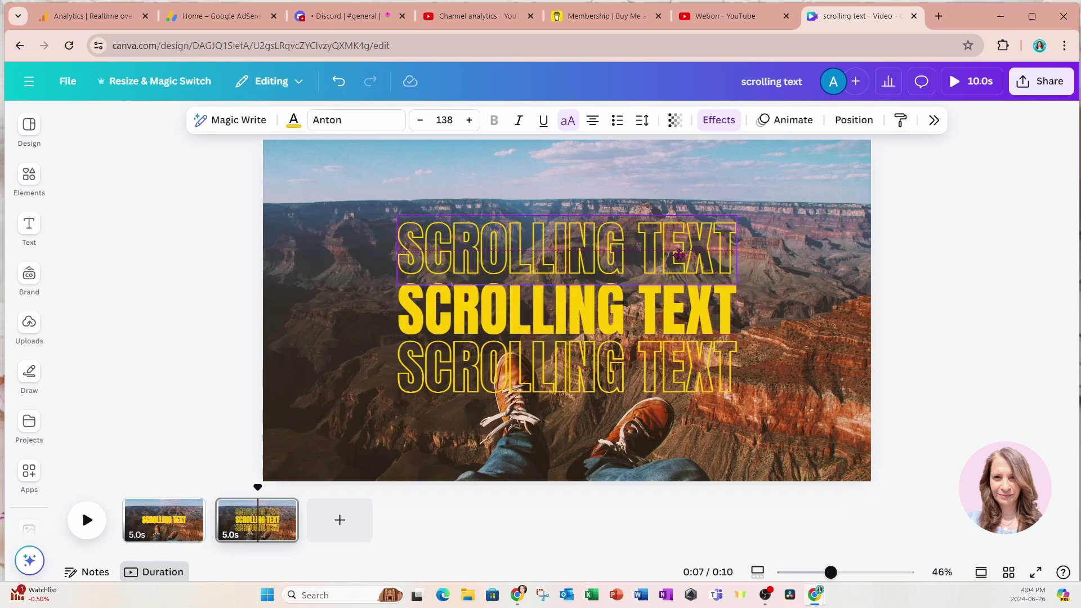
drag(679, 255, 679, 255)
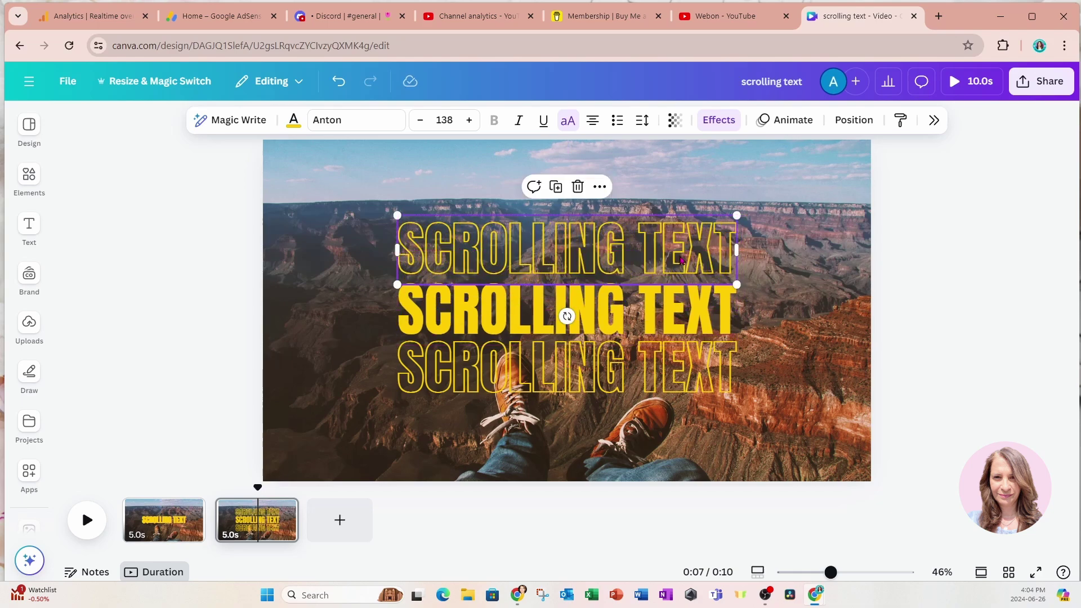
Duplicate page 2 and open the new page 3 for editing
click(284, 509)
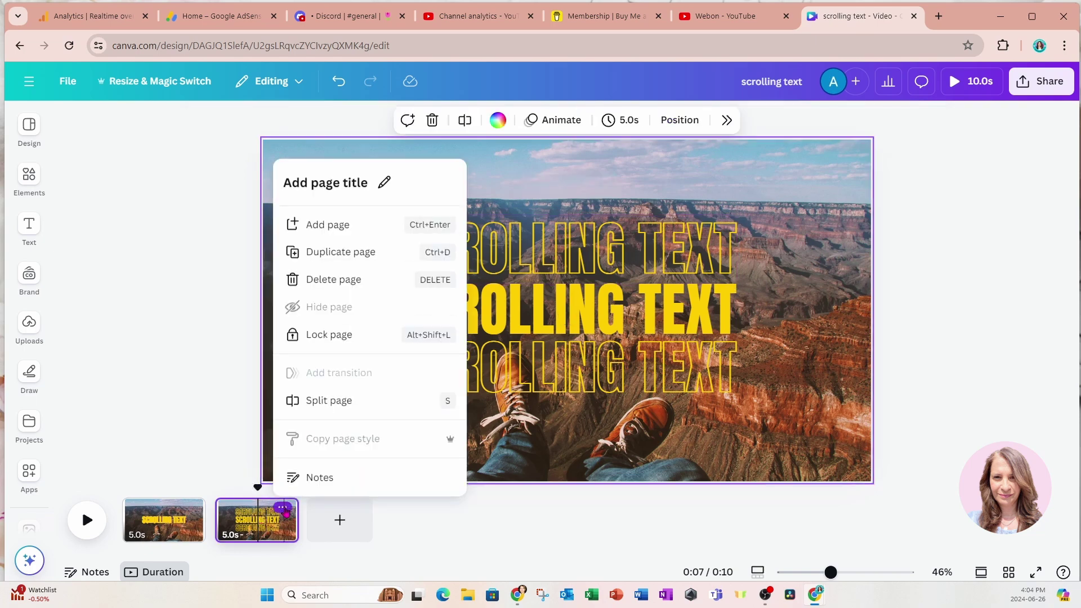
click(340, 252)
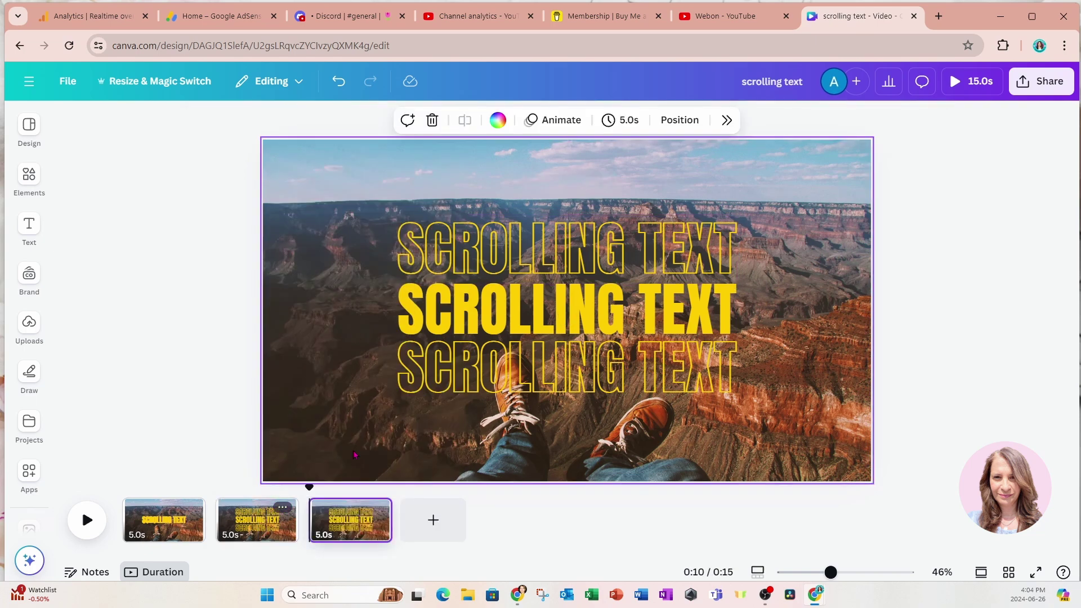
click(357, 535)
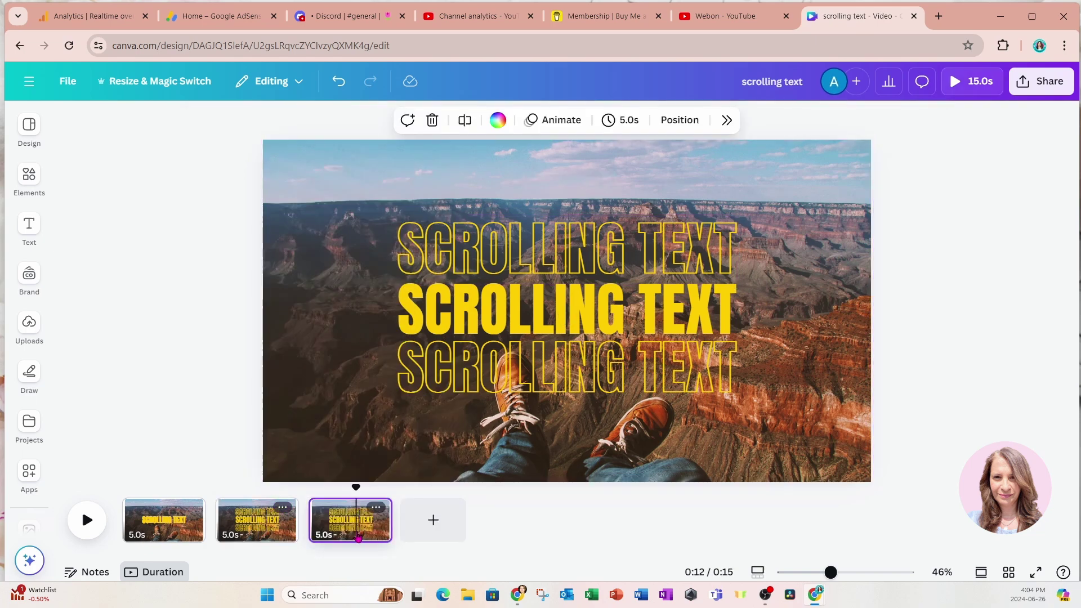
On page 3, place one more hollow text above the upper hollow line and another below the lower hollow line
click(553, 233)
drag(552, 233, 554, 171)
click(554, 376)
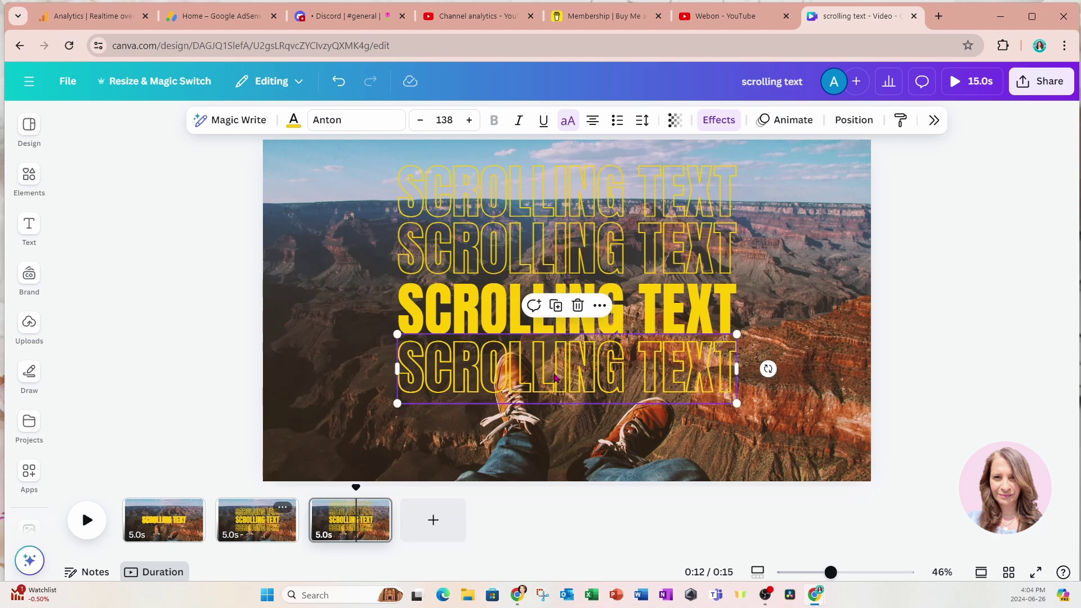
drag(555, 377, 554, 433)
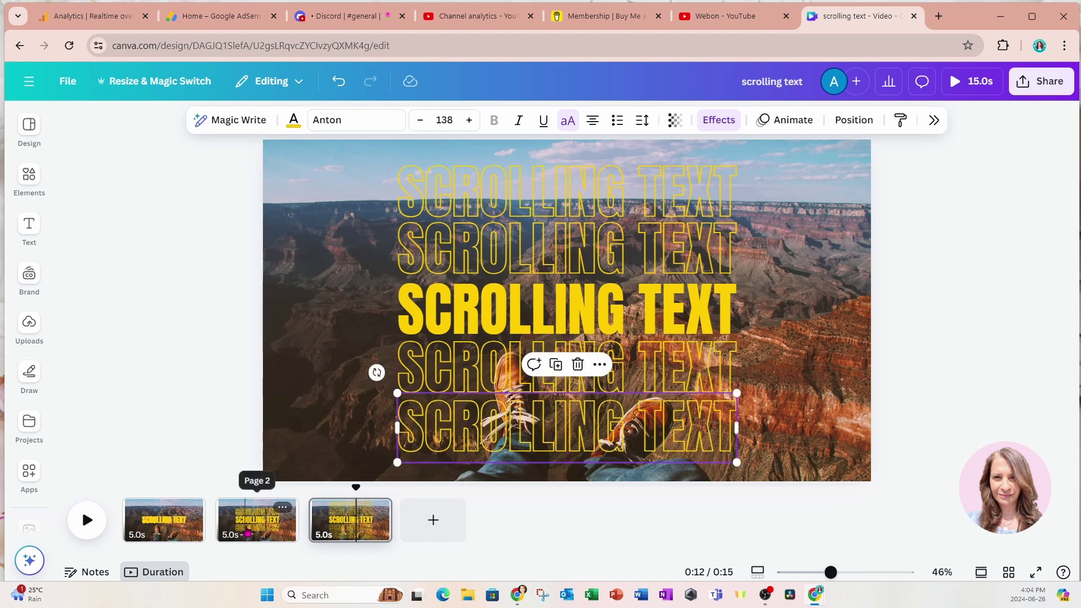
Add a blank page at the end, paste a copy of page 2, and reorder the copy as page 4 ahead of the blank page
click(253, 532)
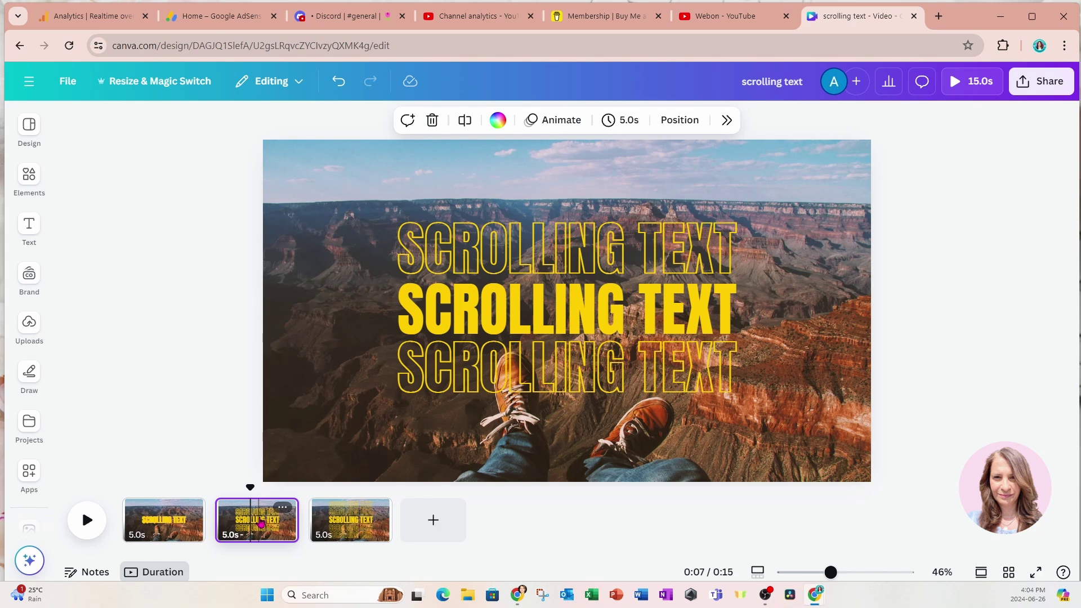
click(404, 526)
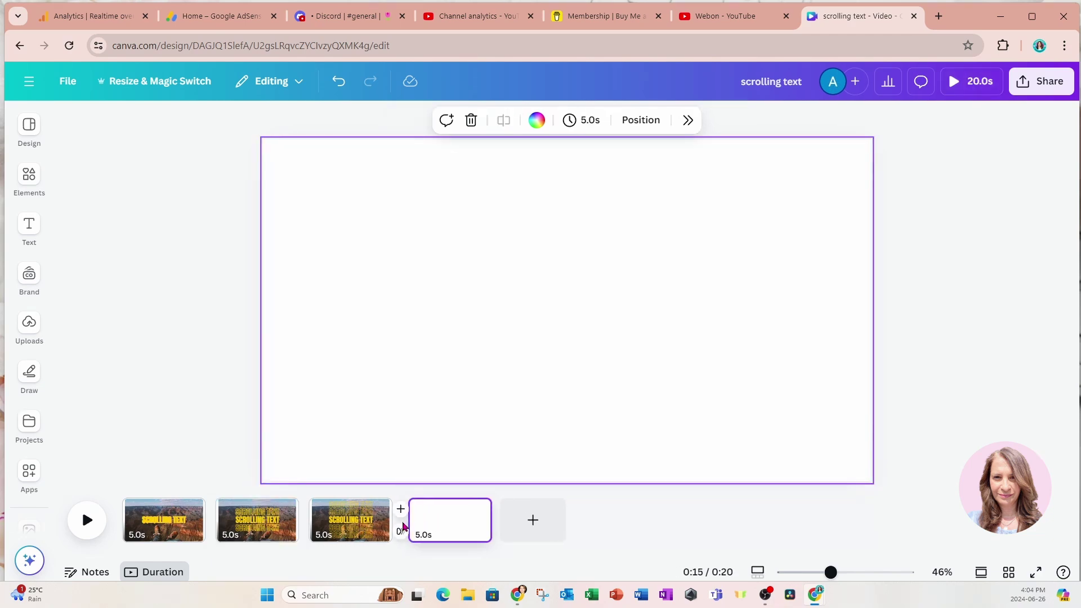
key(ctrl+v)
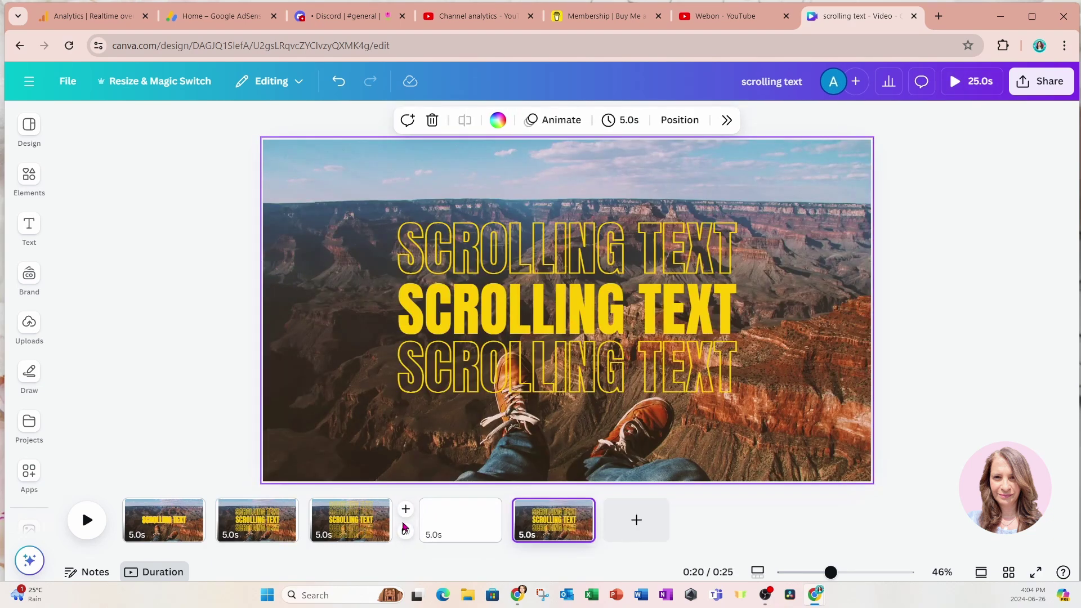
drag(543, 517, 482, 527)
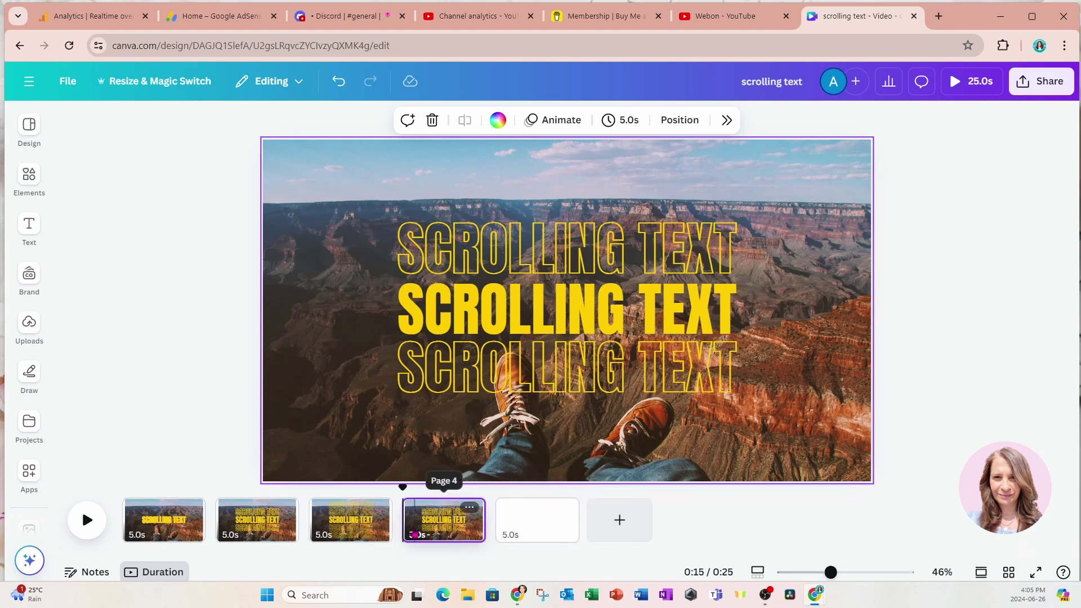
Paste a copy of page 1, reorder it as page 5 ahead of the blank page, and select the blank page
click(151, 532)
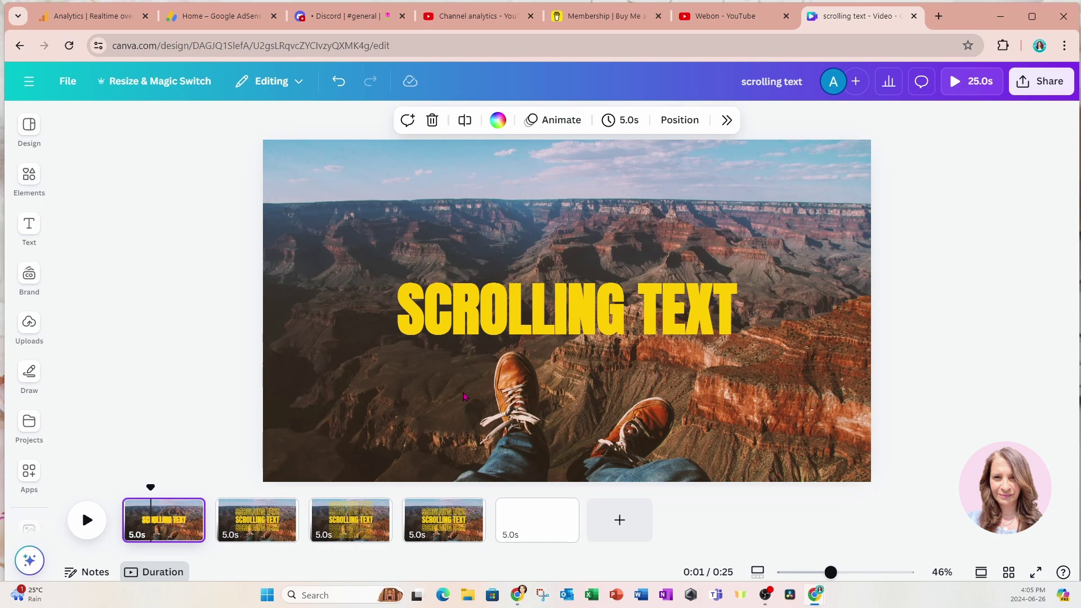
click(513, 531)
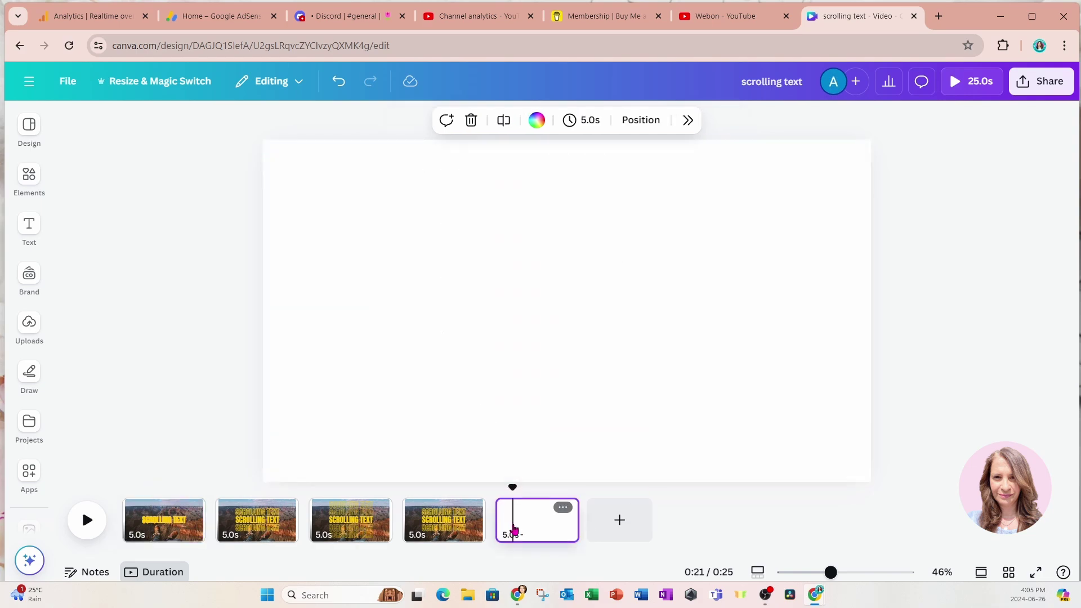
key(ctrl+v)
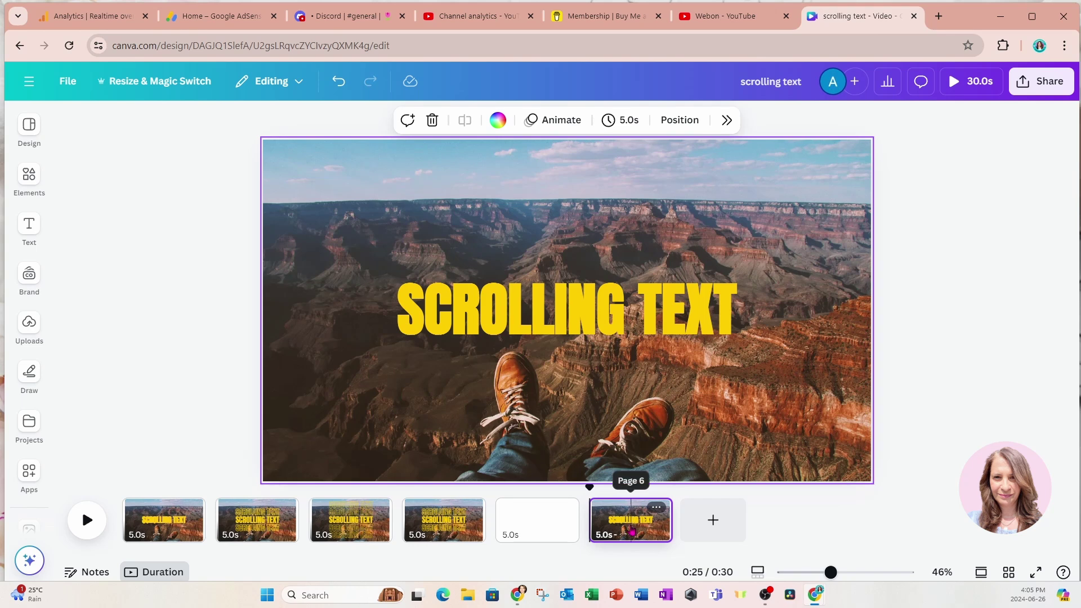
drag(631, 526, 551, 527)
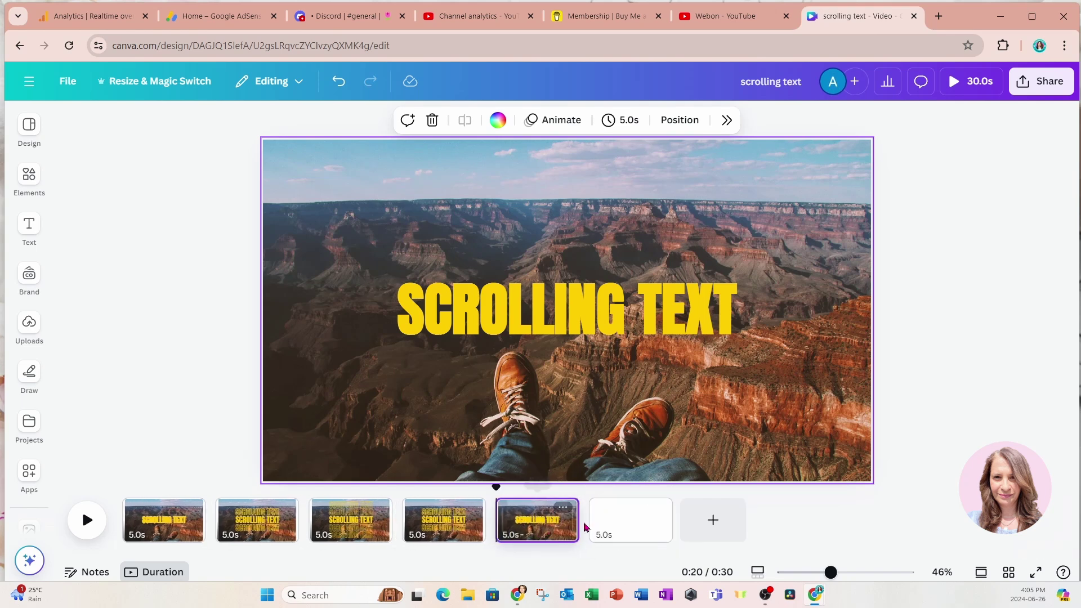
click(634, 527)
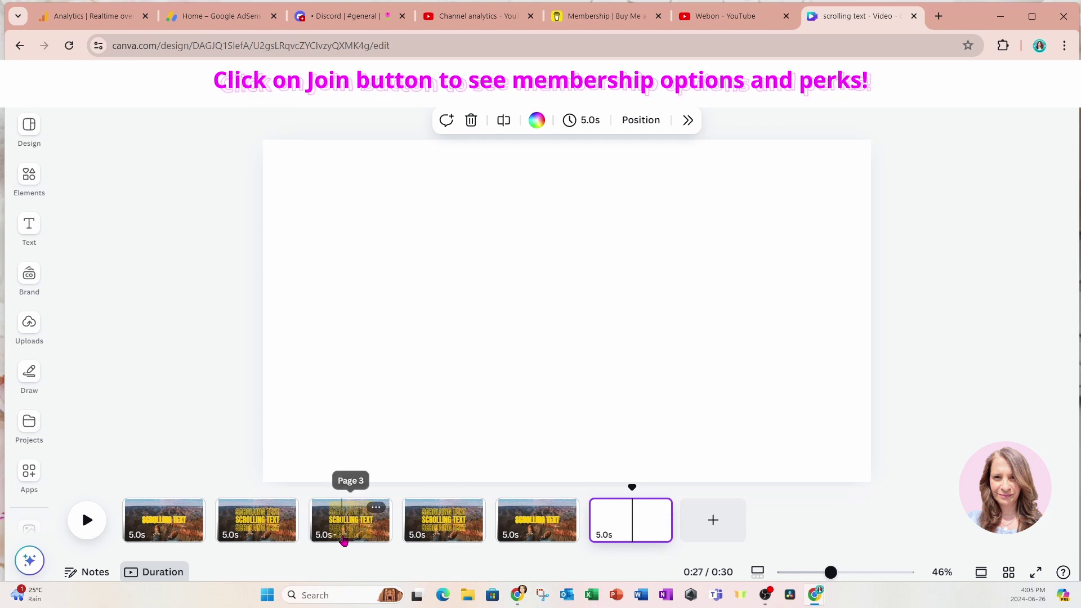
Add a Match & Move transition between pages 1 and 2 and apply it between all pages
mouse_move(209, 537)
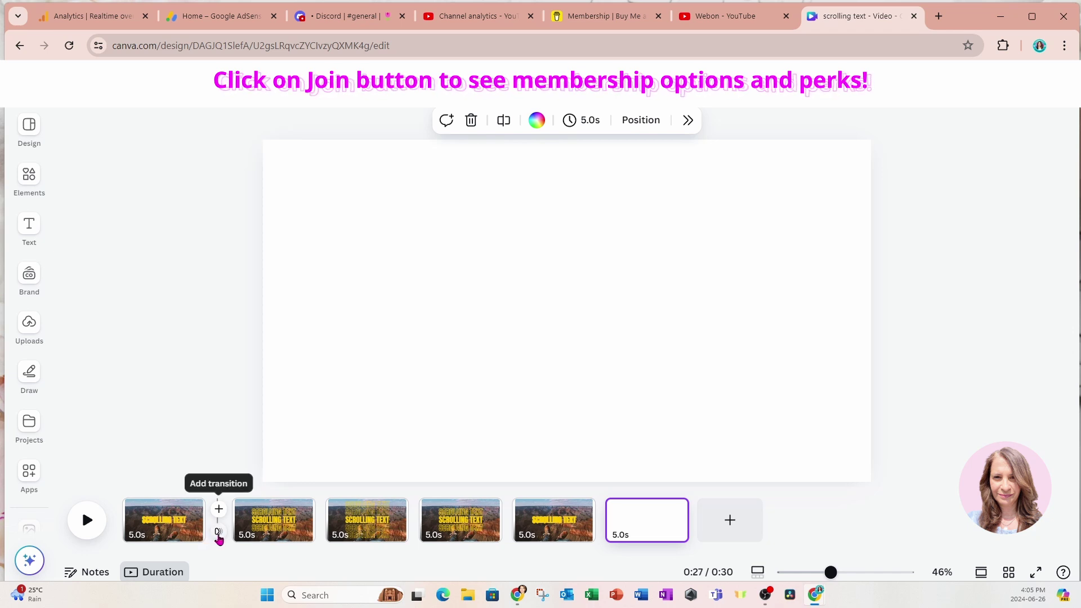
click(219, 532)
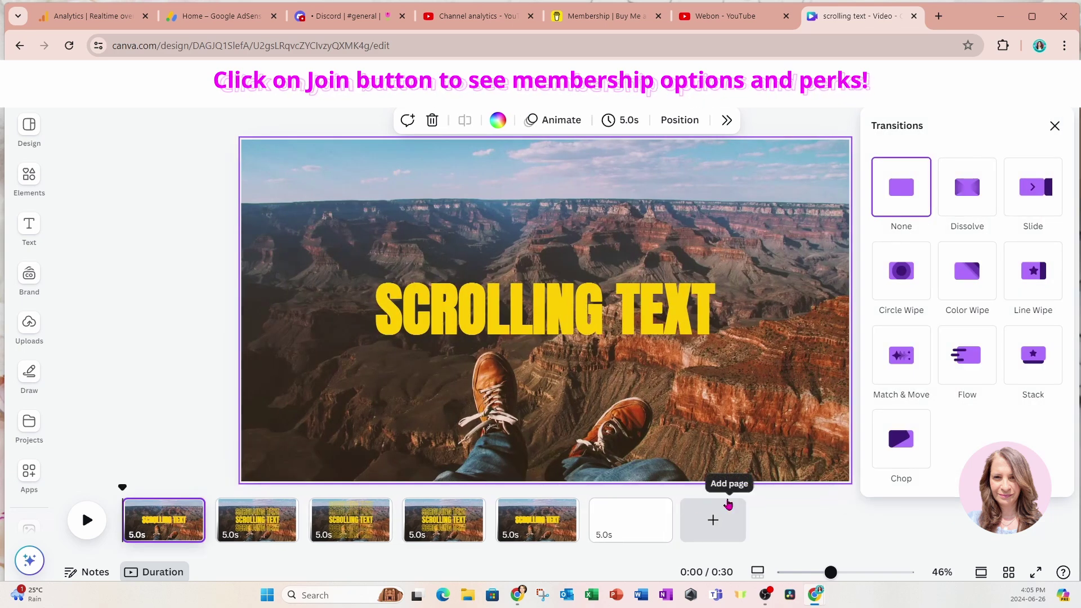
click(903, 360)
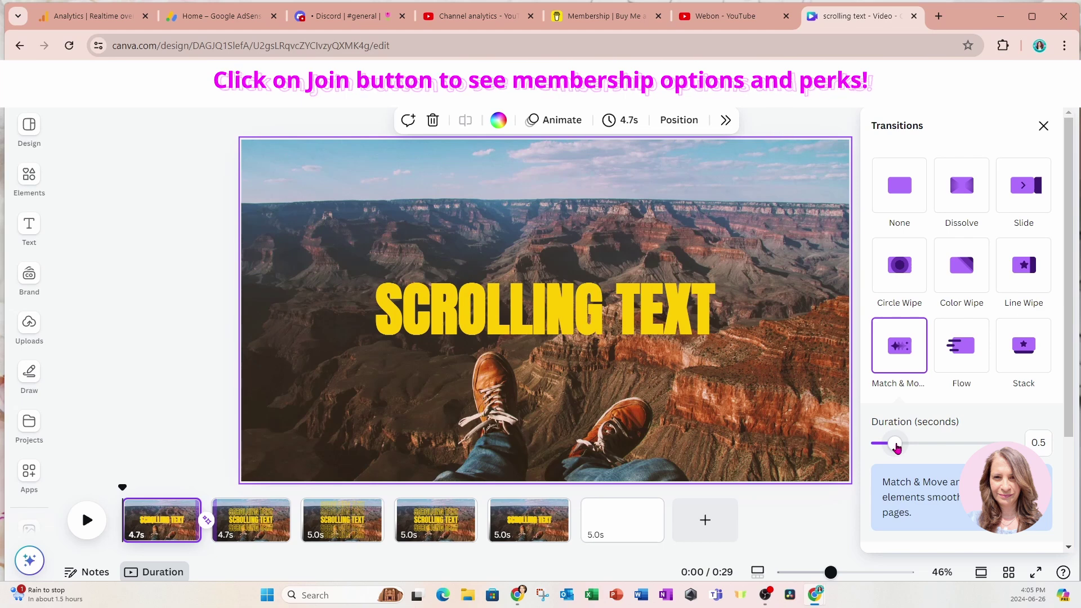
scroll(1067, 349, down, 3)
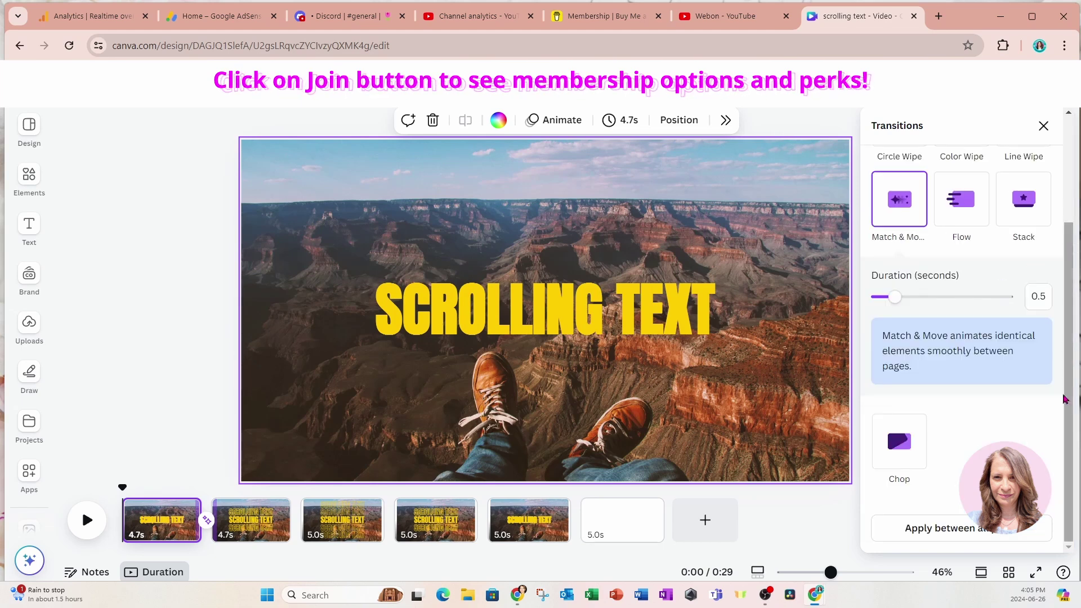
click(927, 529)
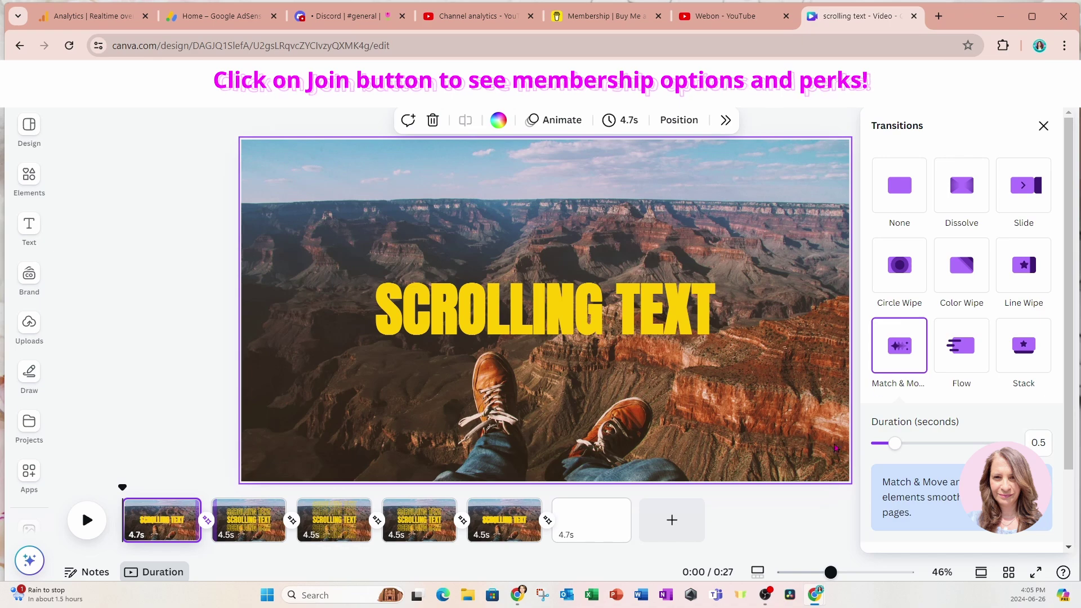
click(1044, 126)
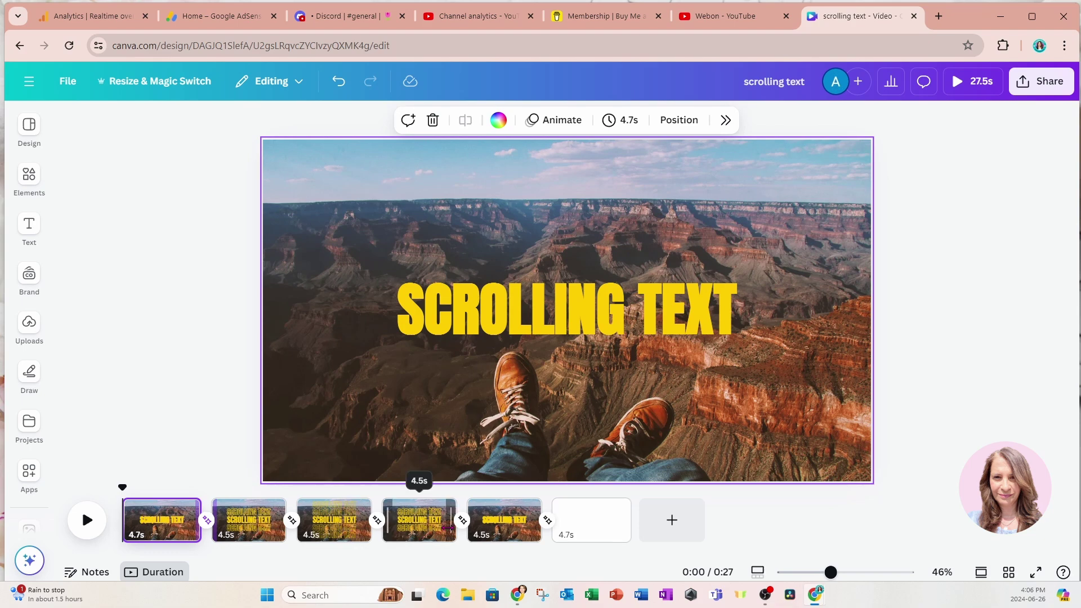
Set the timing of all pages to 2.0 seconds and play the video from the beginning
click(138, 538)
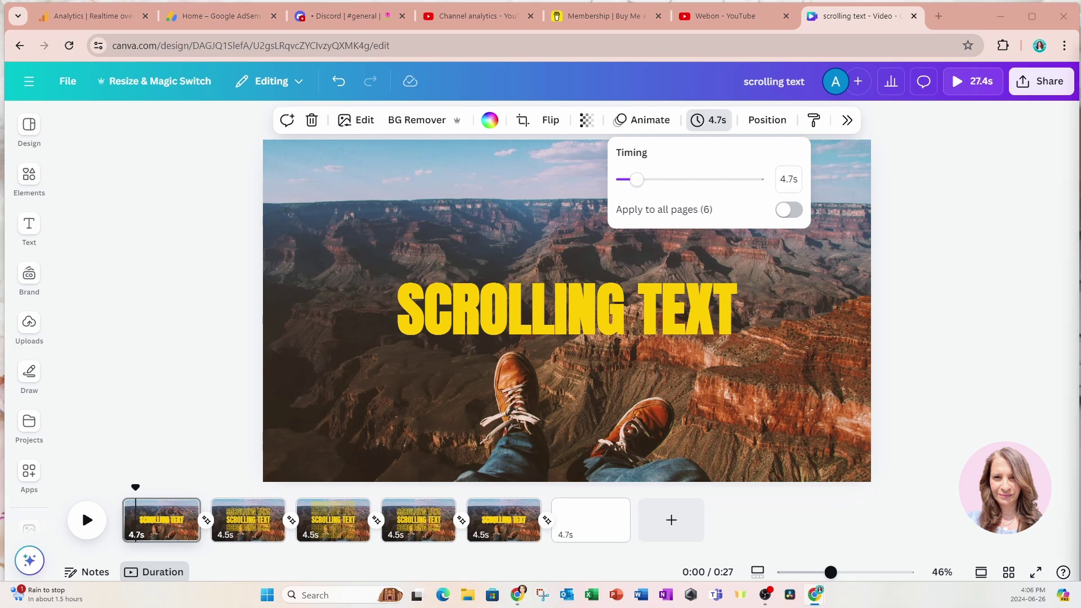
click(800, 181)
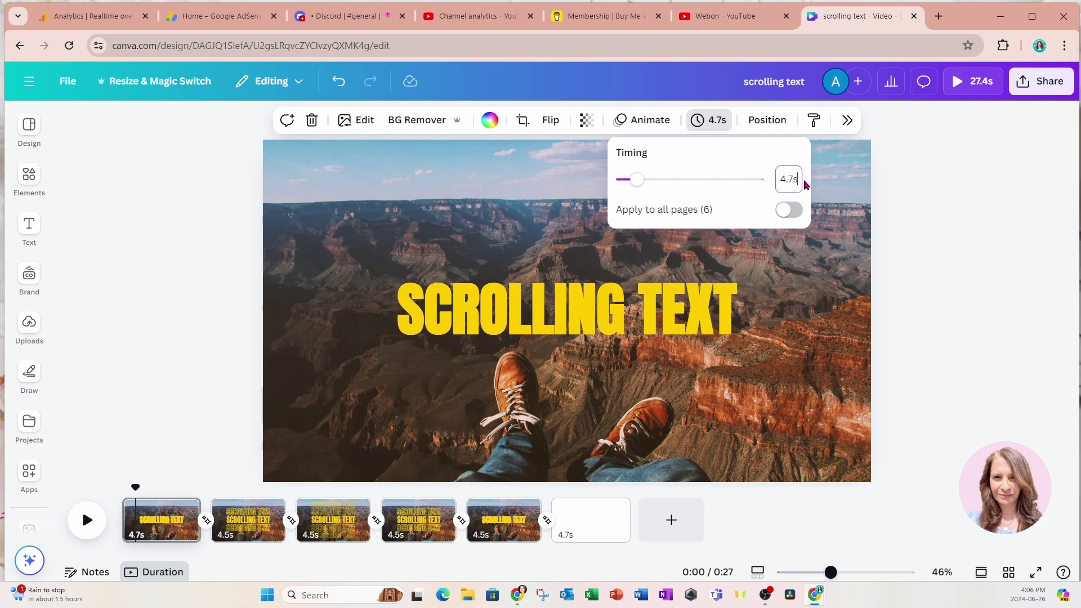
key(BackSpace)
key(BackSpace)
key(BackSpace)
key(BackSpace)
text(2)
click(793, 213)
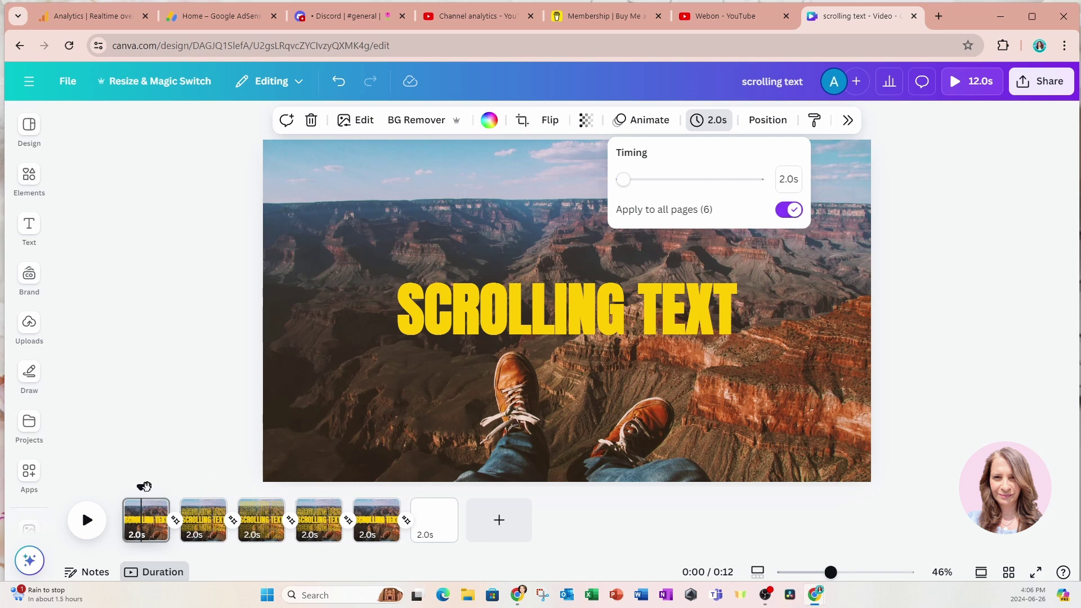
drag(143, 486, 126, 486)
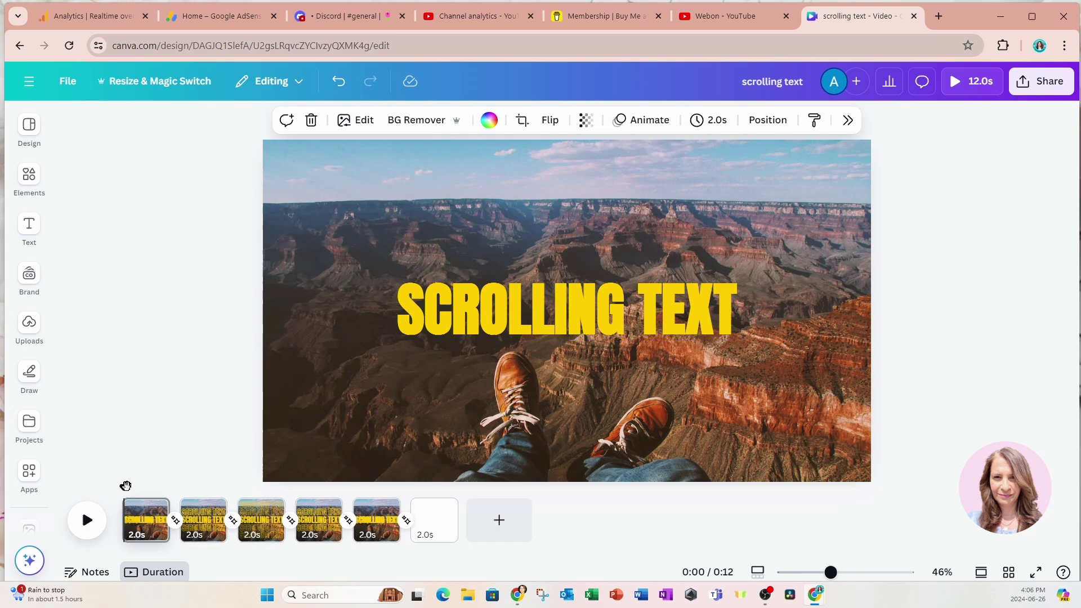
click(91, 527)
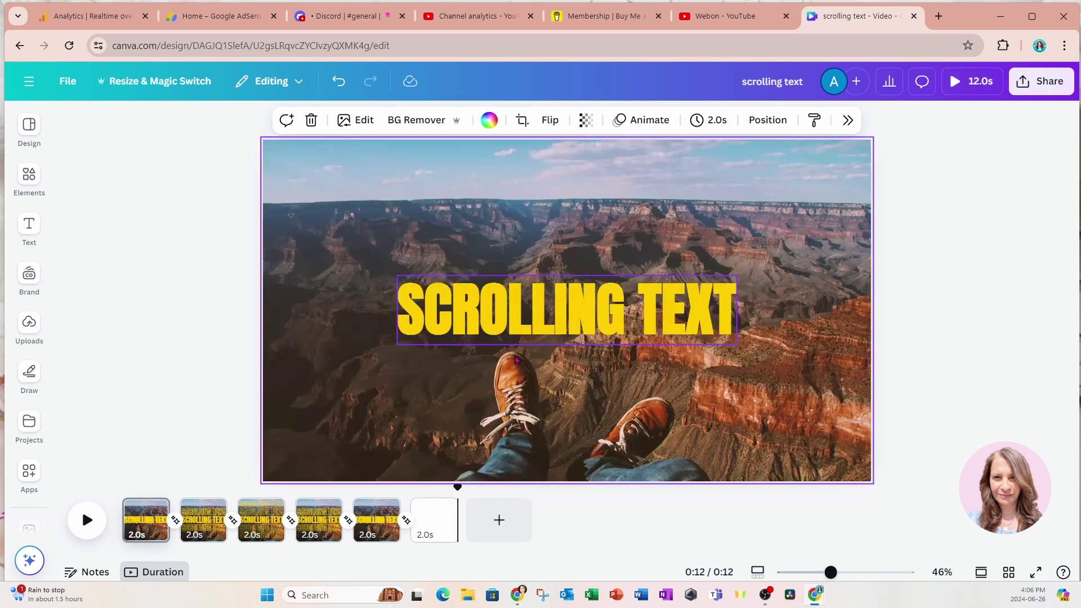
Add the canyon photo to the blank last page, remove its background, and move the cutout down to the page's lower edge
click(445, 520)
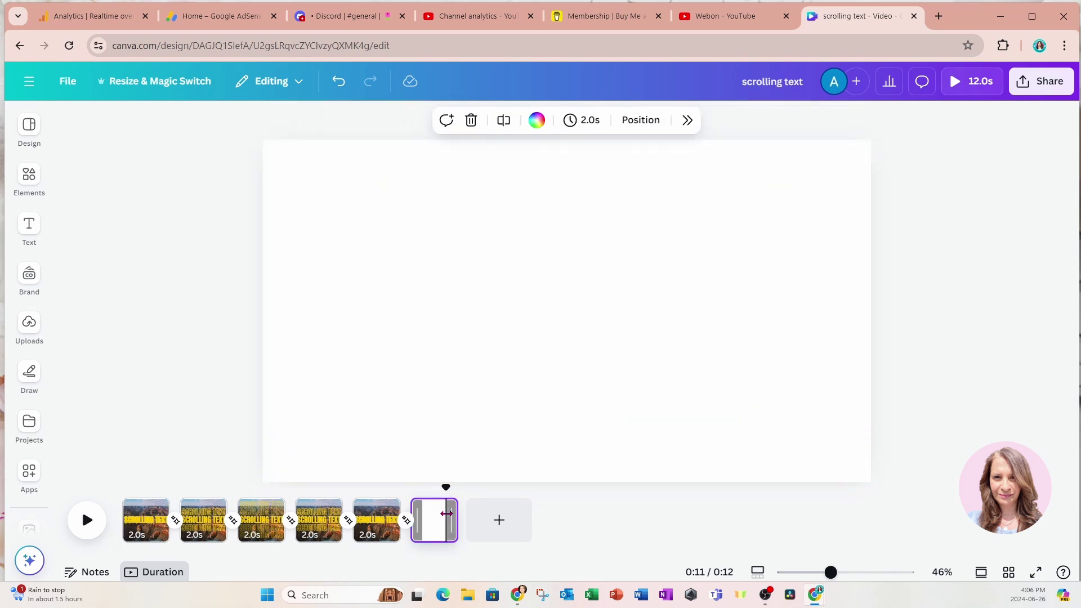
click(33, 180)
click(73, 120)
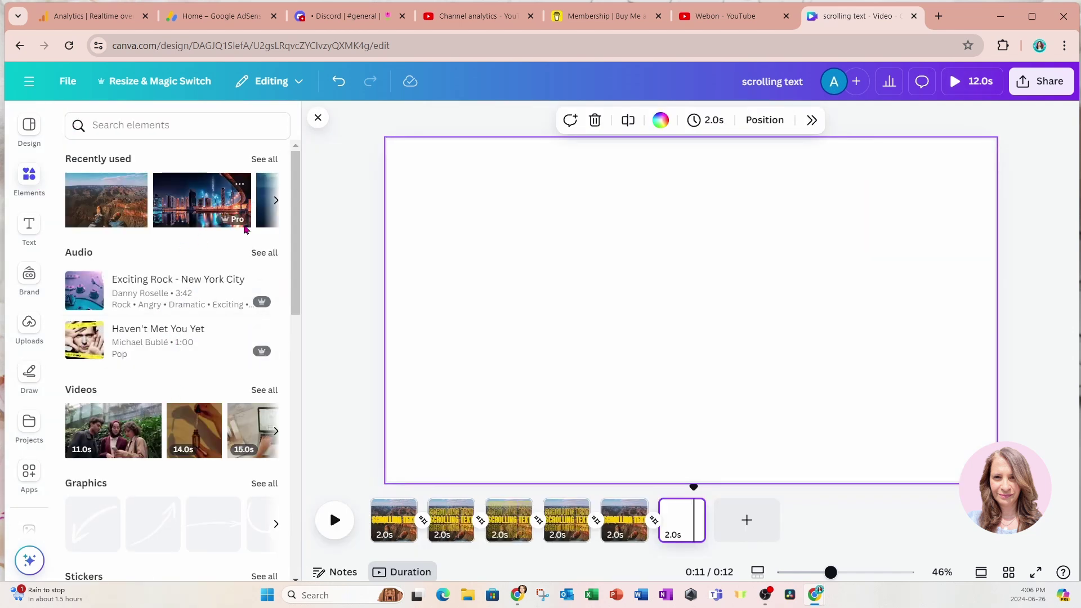
click(265, 160)
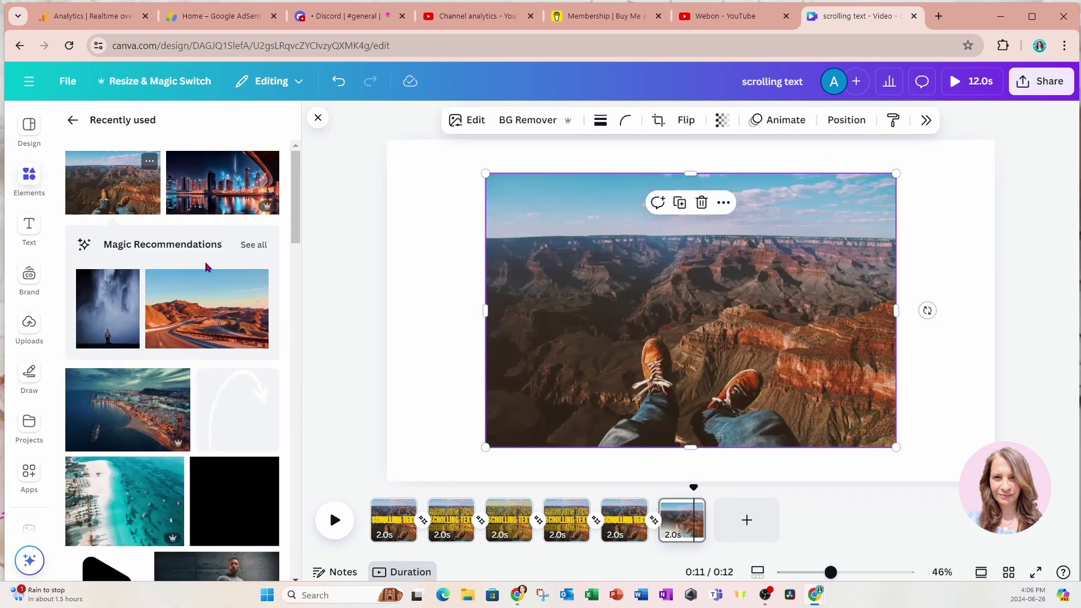
click(508, 121)
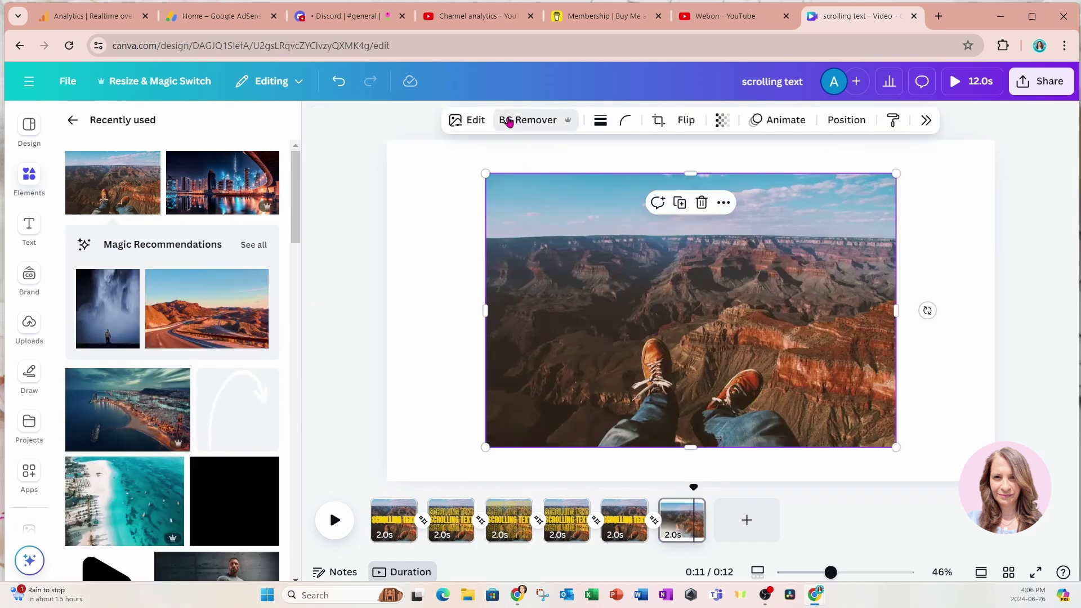
drag(750, 355, 744, 389)
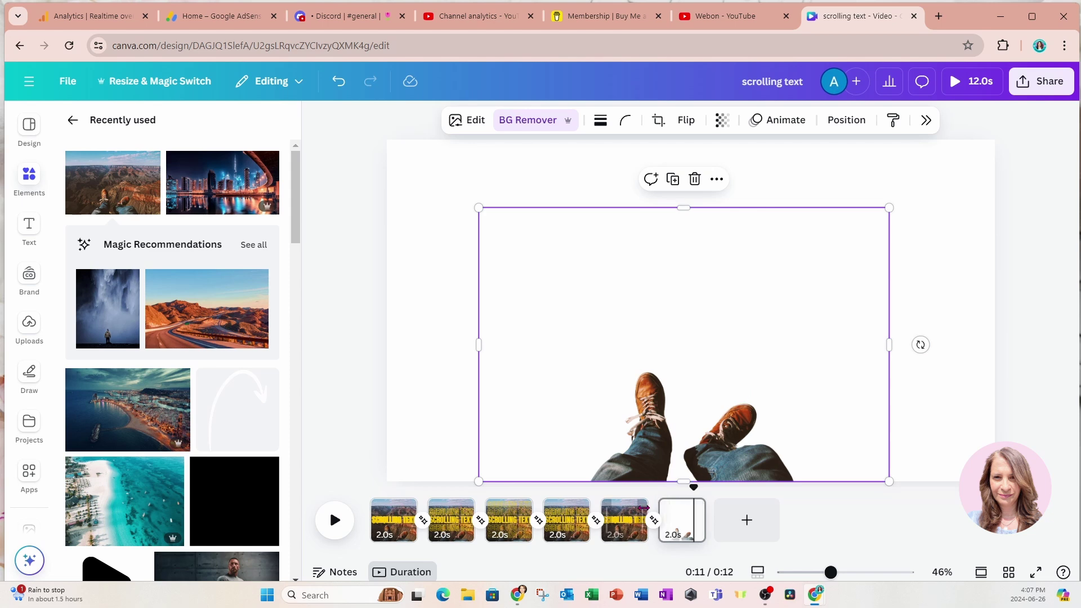
Paste the shoe cutout onto page 3 and enlarge it over the legs in the background photo
click(514, 538)
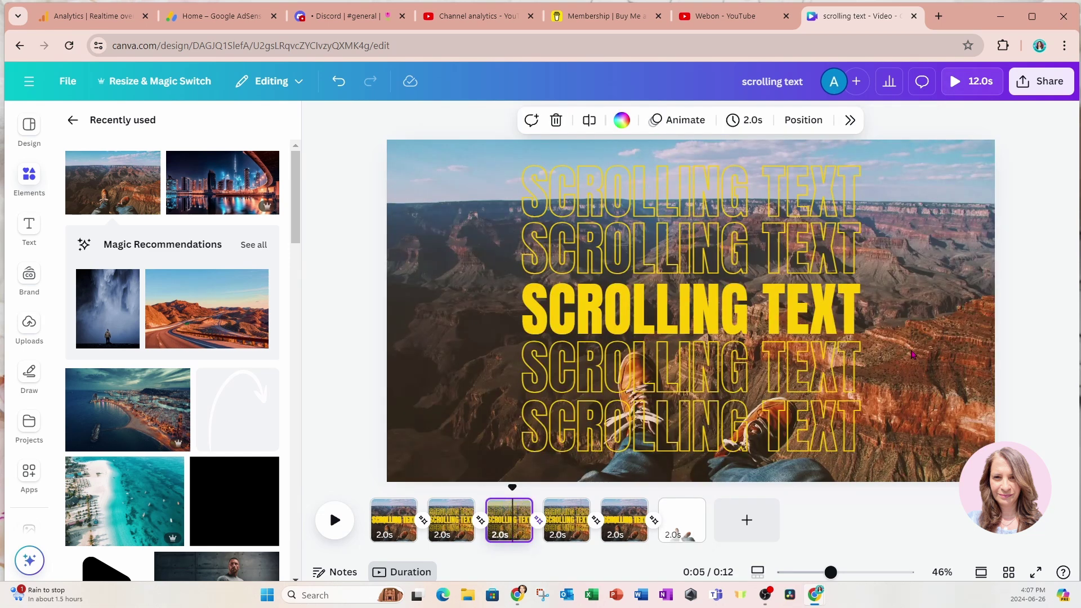
click(942, 349)
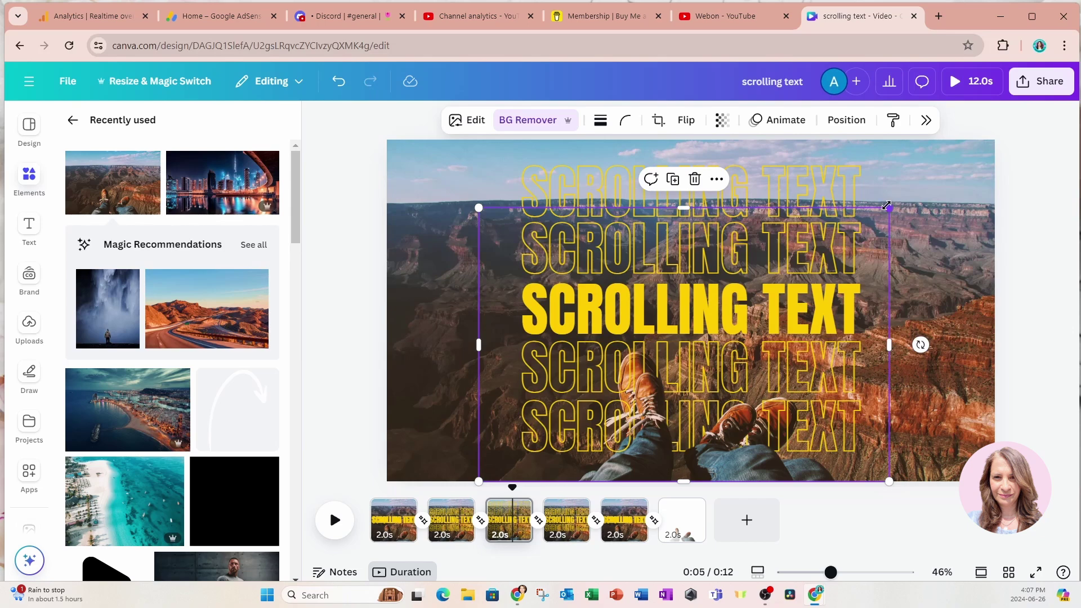
drag(889, 204, 924, 184)
drag(478, 185, 402, 151)
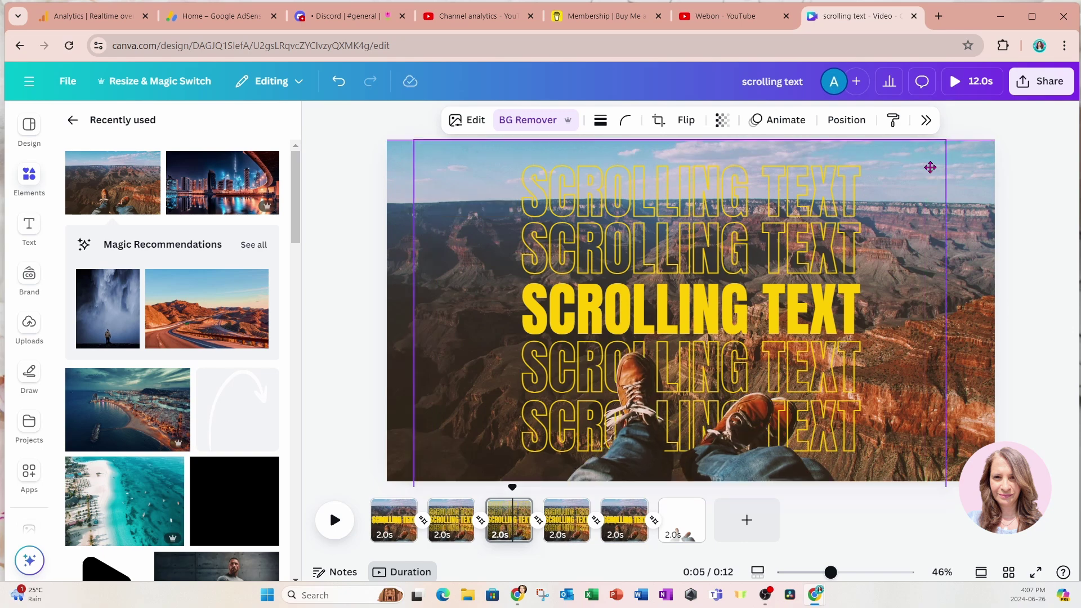
click(931, 168)
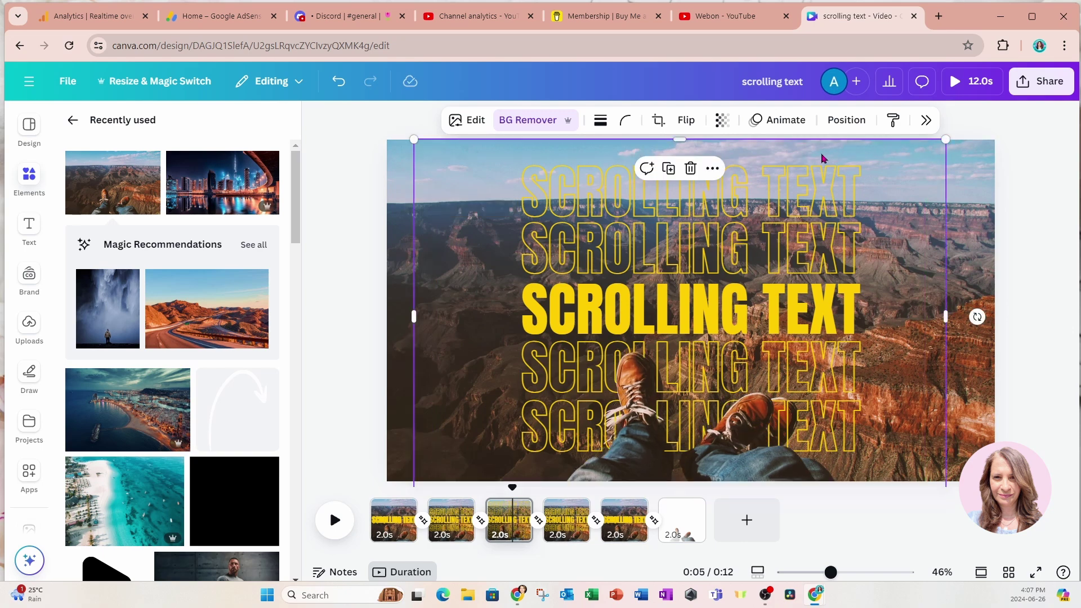
Resize and align the page 3 cutout with the shoes in the photo, cropping it down to the left shoe only
drag(681, 140, 672, 335)
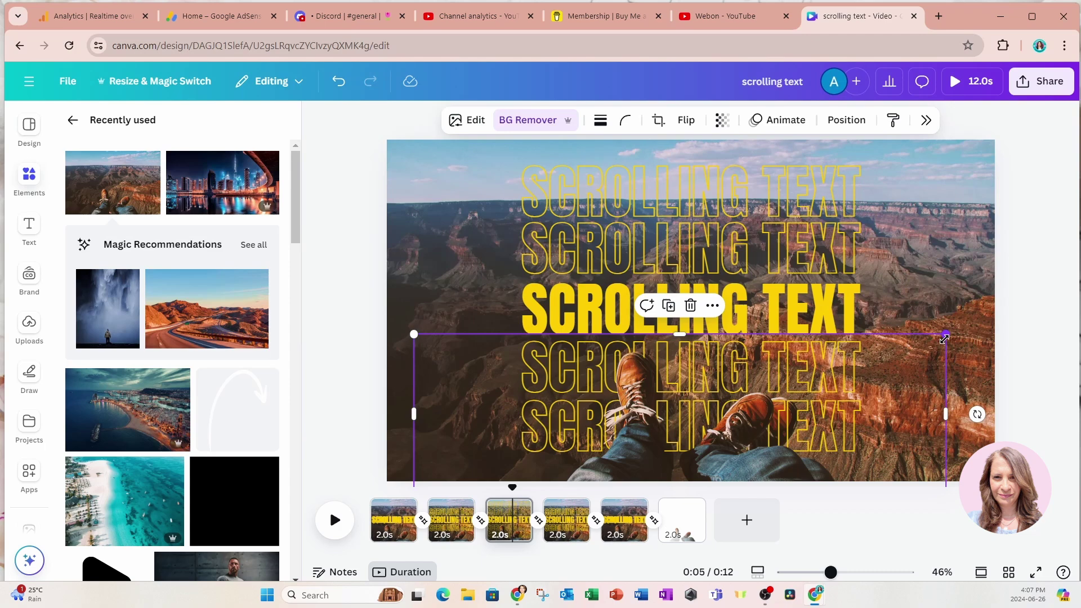
drag(944, 338, 1019, 312)
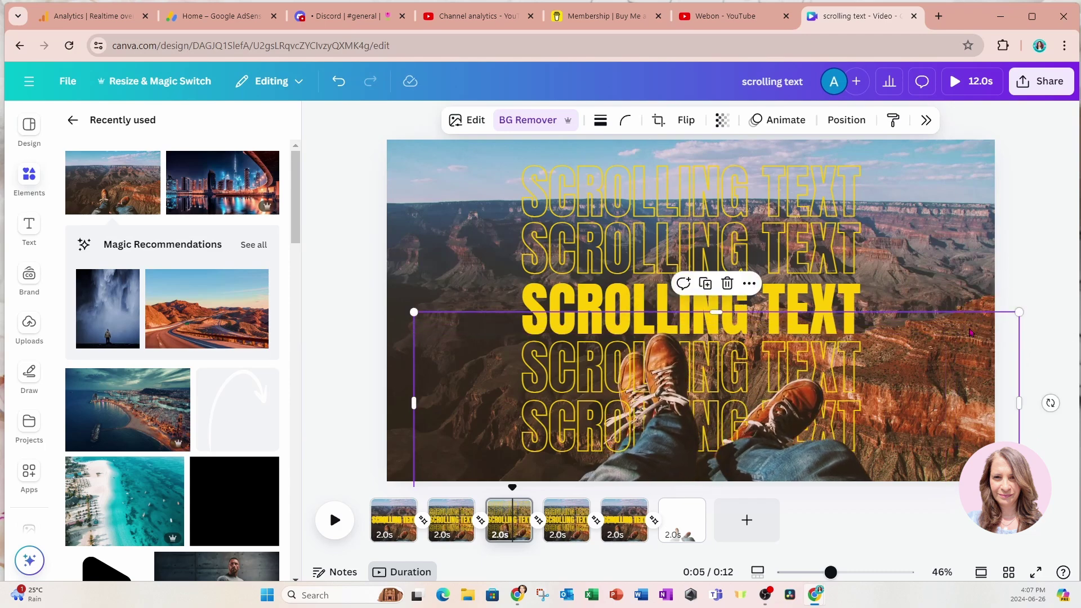
drag(1019, 403, 909, 405)
drag(885, 355, 859, 365)
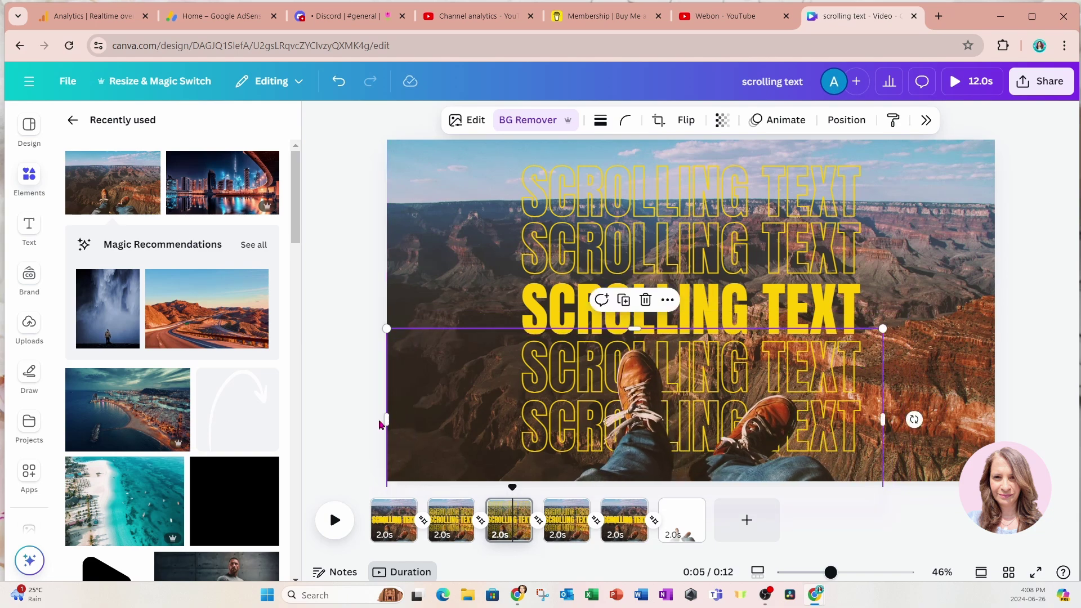
drag(387, 420, 505, 427)
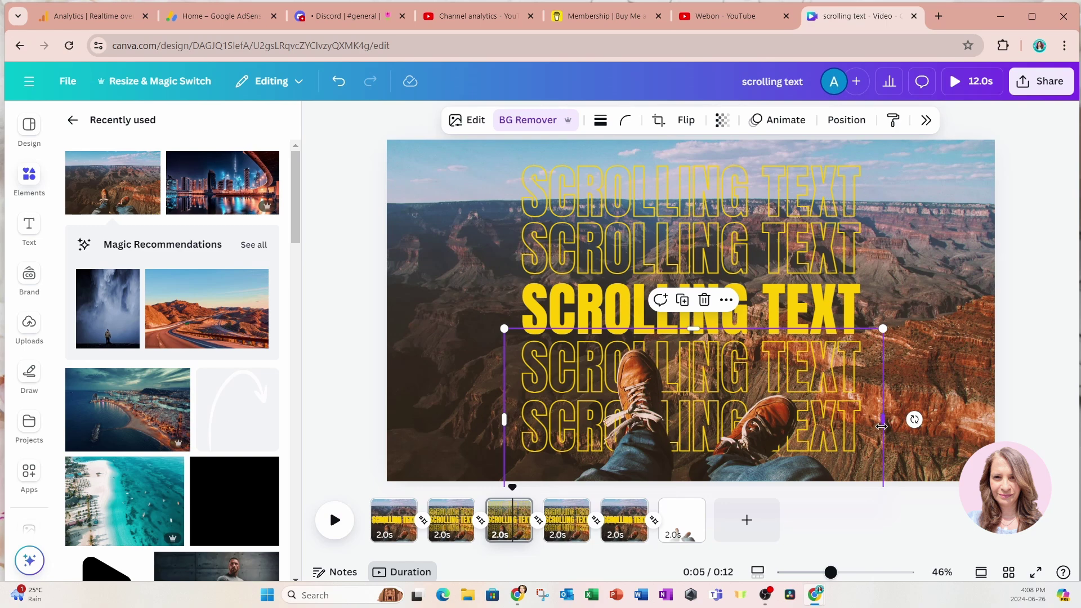
drag(880, 426, 681, 428)
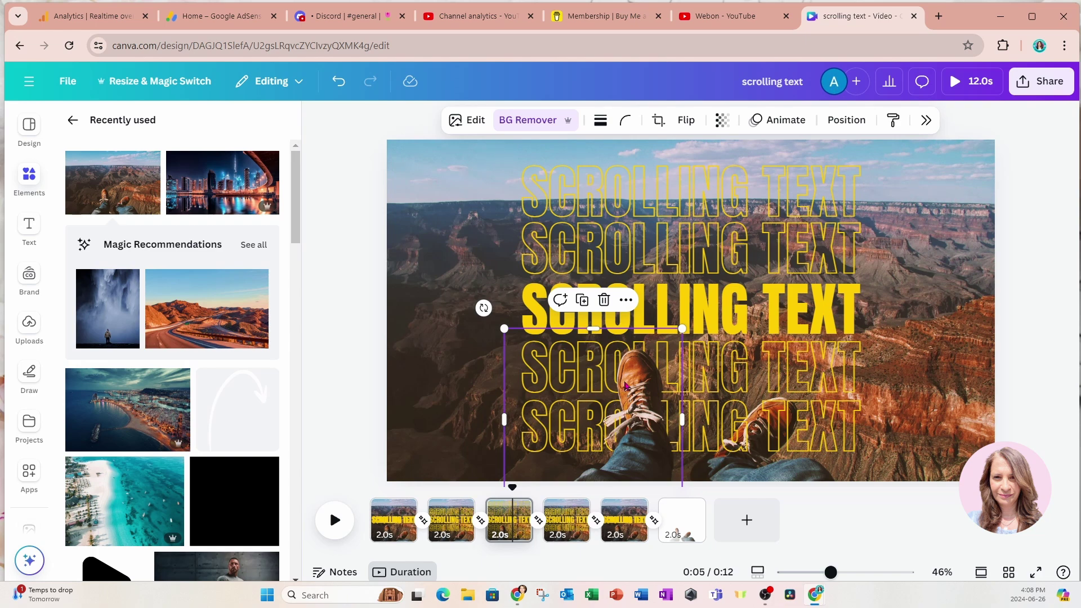
Paste the cropped left-shoe cutout onto page 4 so it overlaps the lower hollow text
click(561, 535)
click(460, 417)
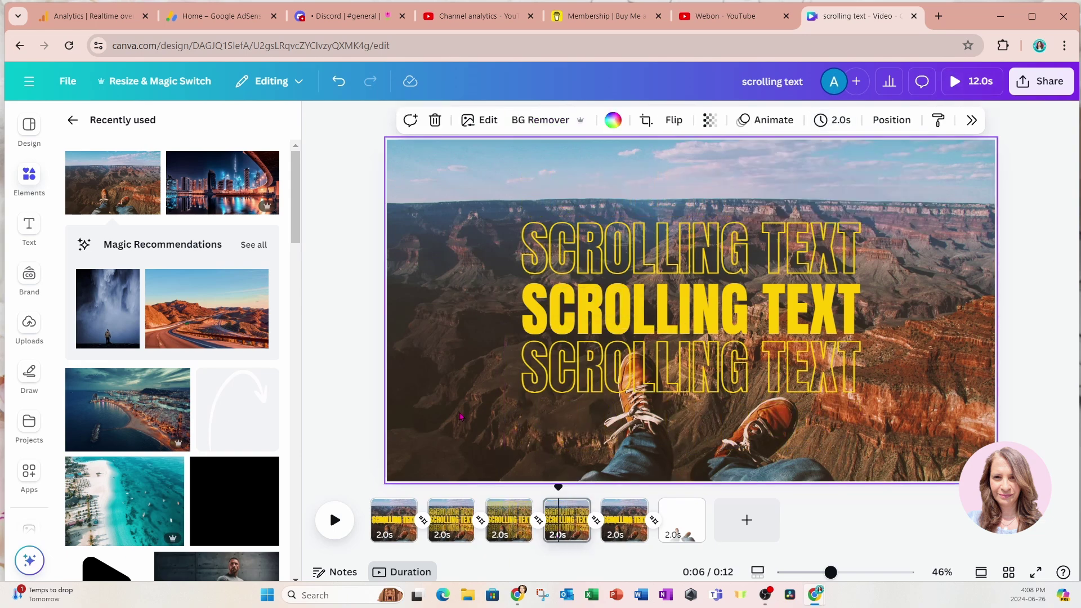
key(Tab)
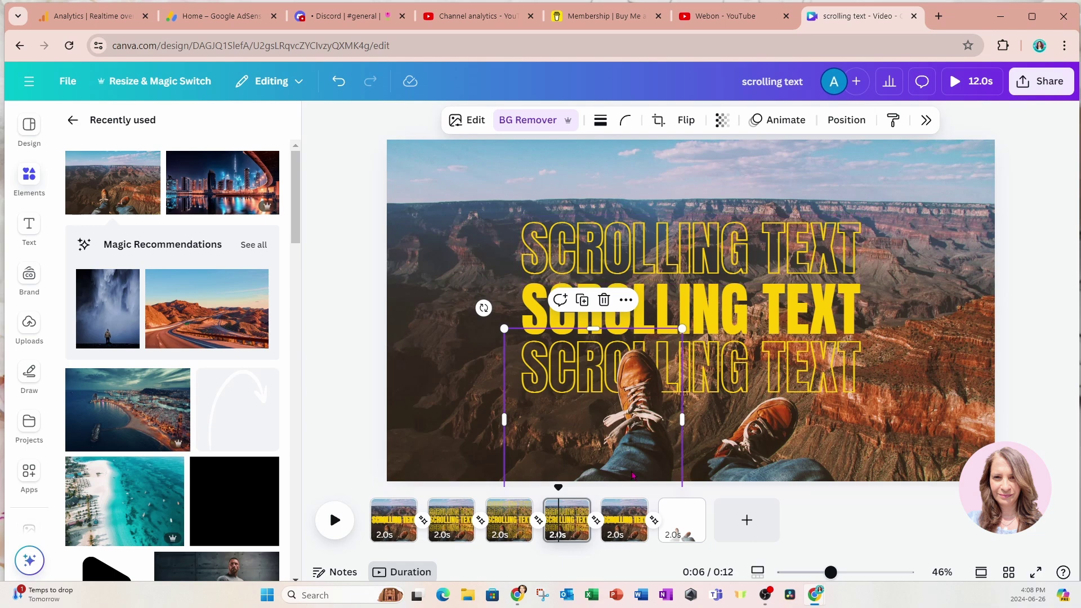
Delete the last page holding the shoe cutout and play the video from the beginning
drag(555, 494, 370, 494)
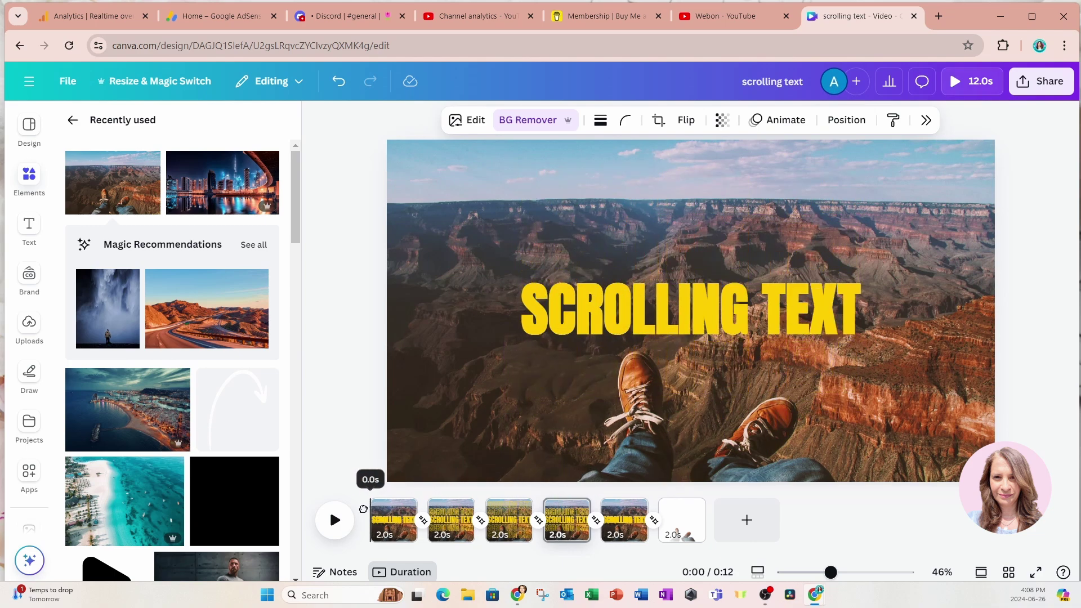
click(678, 532)
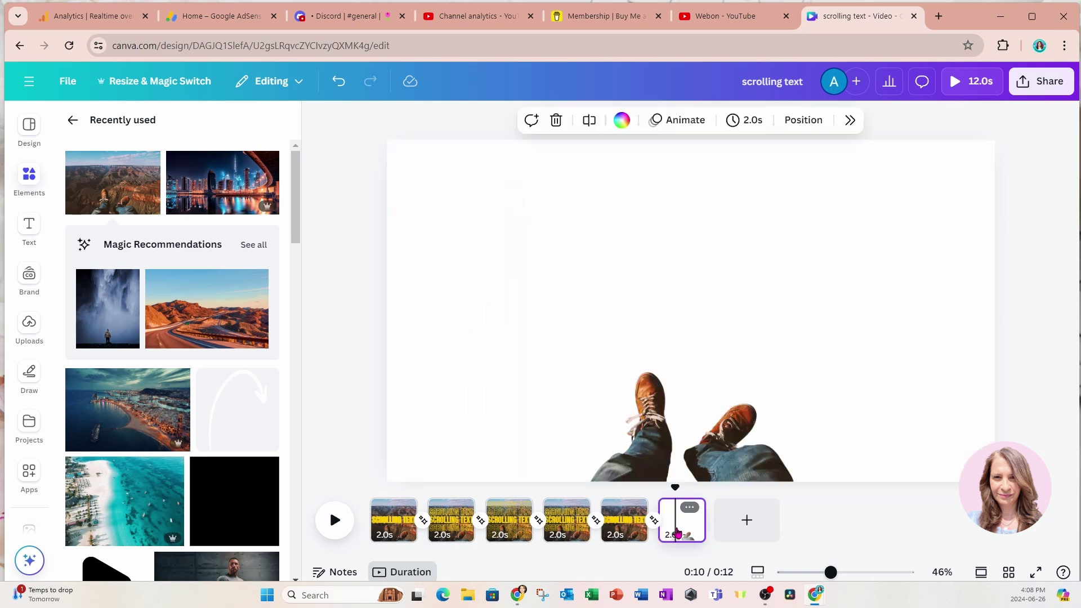
key(Delete)
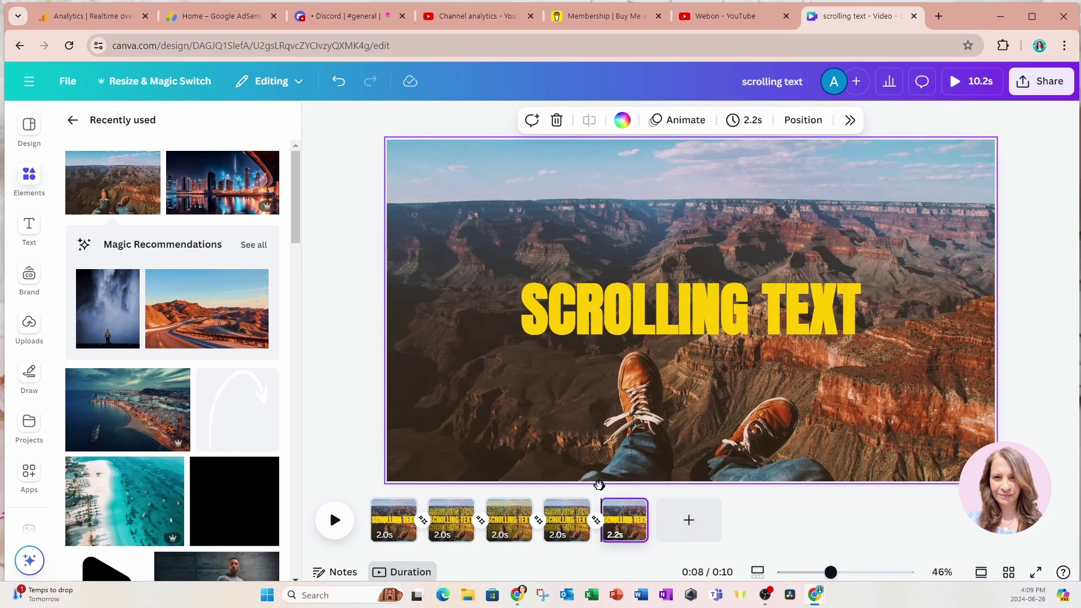
drag(597, 485, 367, 491)
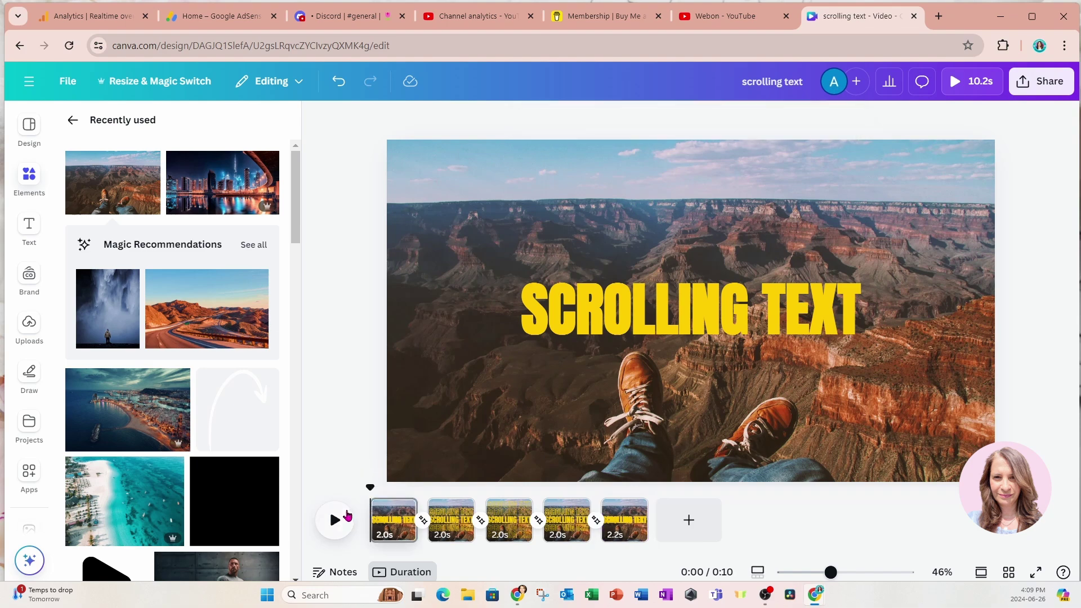
click(341, 521)
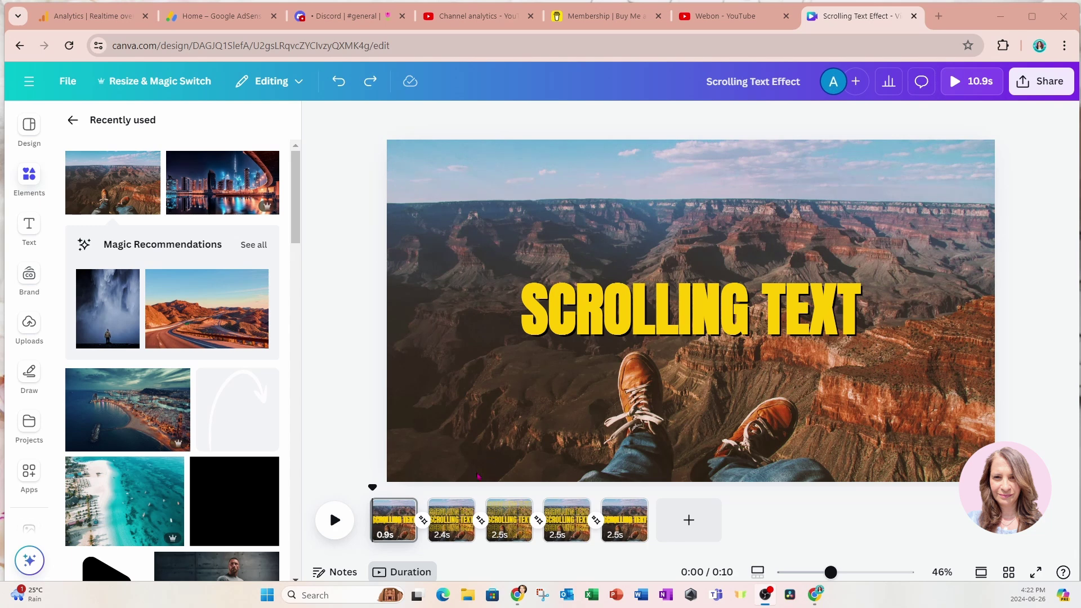
Open the transition settings between pages 1 and 2 and examine the Match & Move duration and the option for applying it between all pages
click(424, 532)
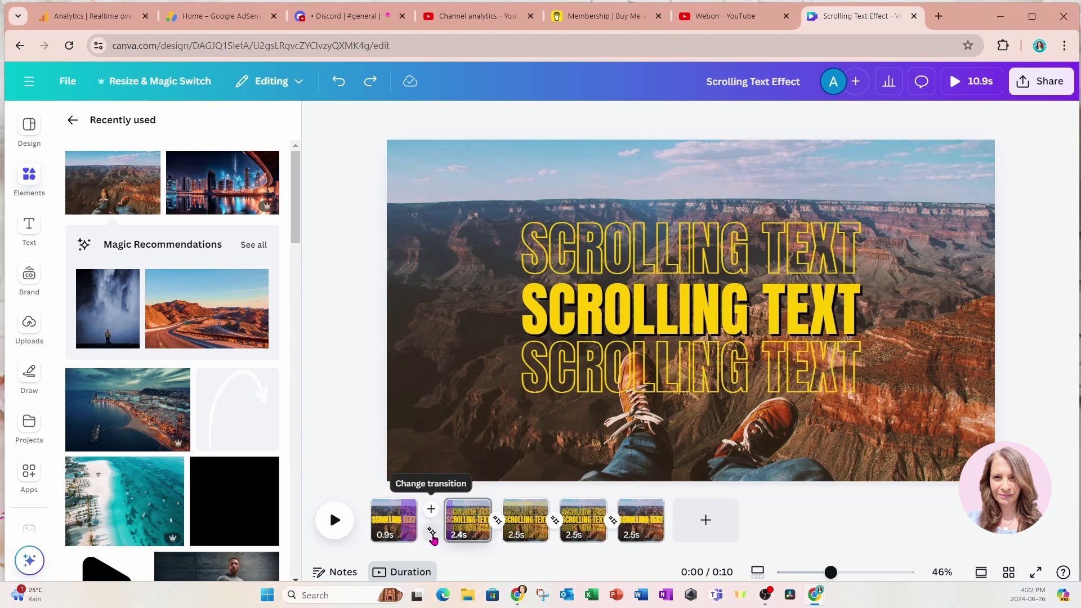
click(431, 532)
mouse_move(980, 381)
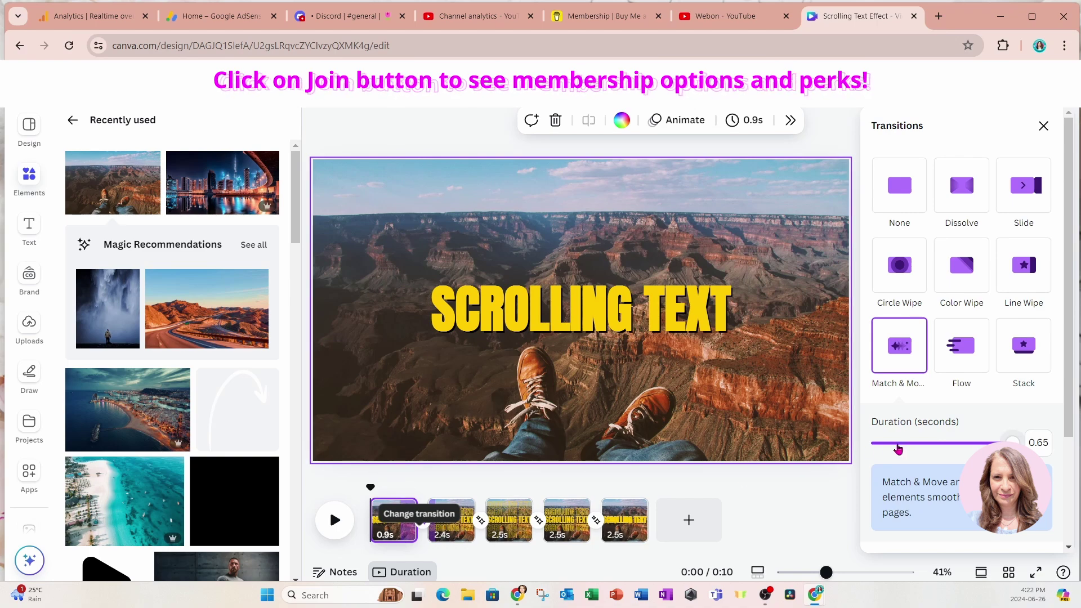
scroll(898, 449, down, 3)
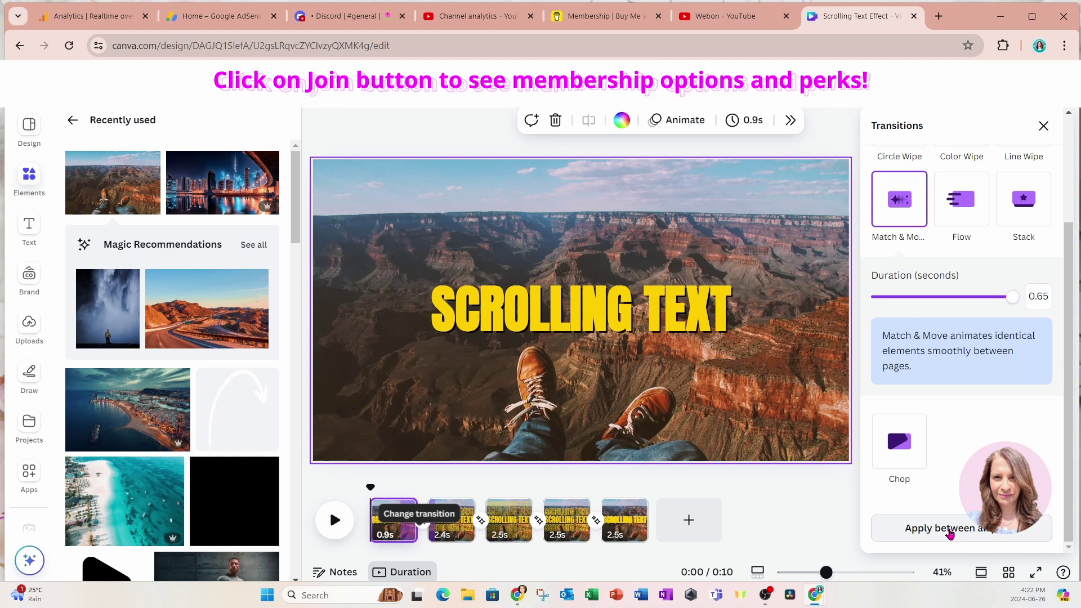
Set the Match & Move transition duration following page 2 and page 3 to 1.5 seconds each
scroll(935, 451, up, 3)
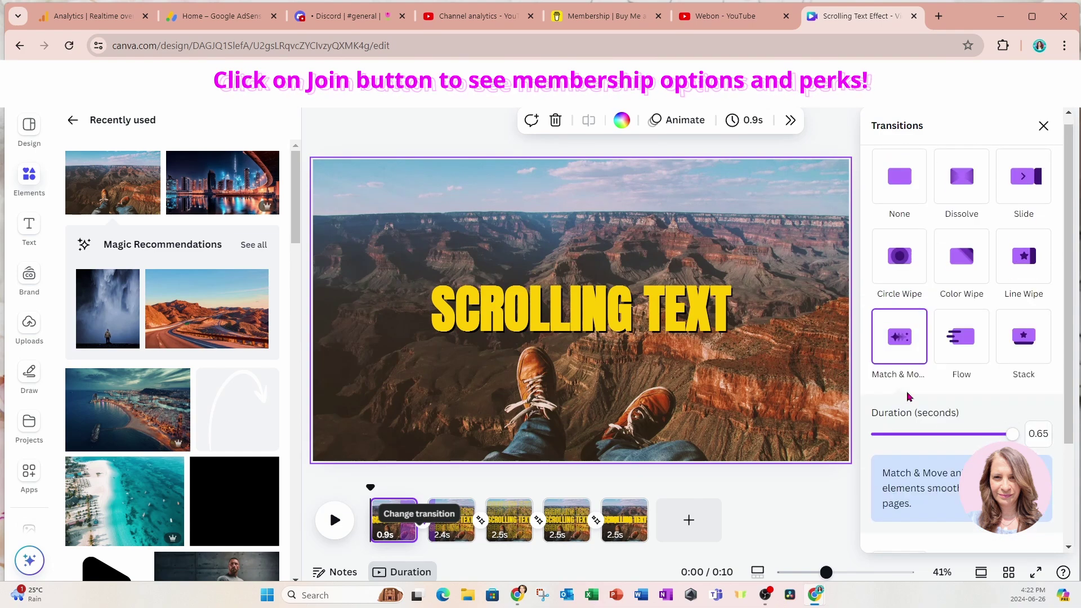
click(453, 534)
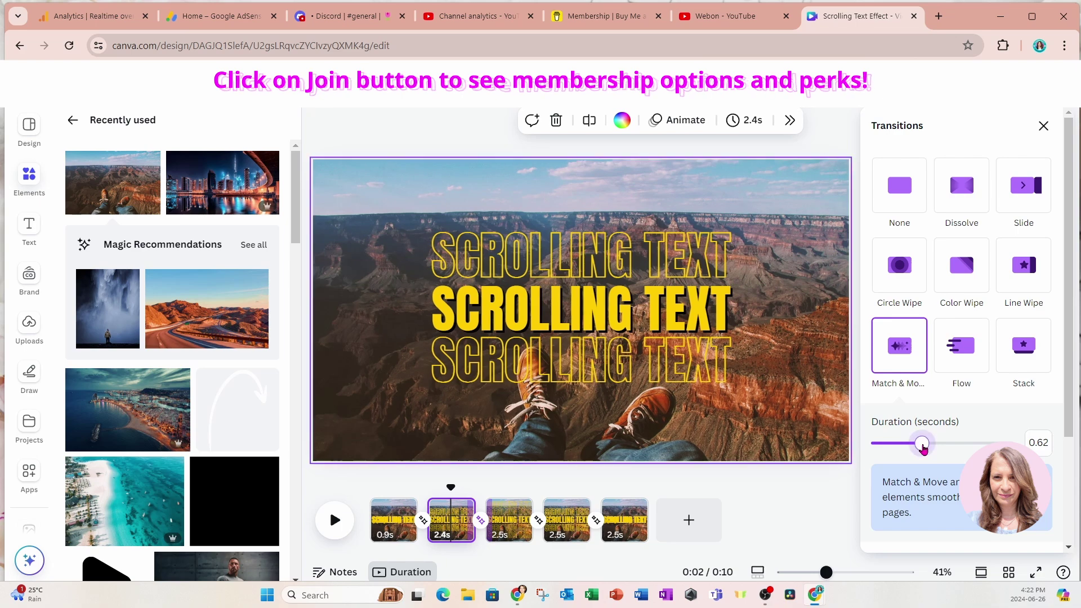
drag(921, 445, 1008, 444)
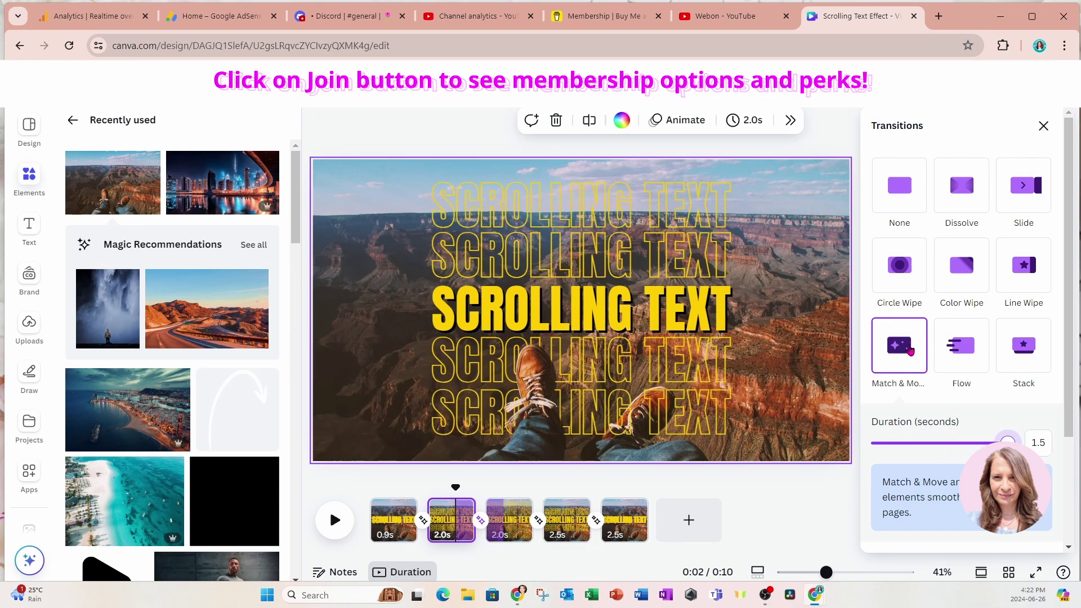
click(505, 534)
drag(922, 443, 1008, 442)
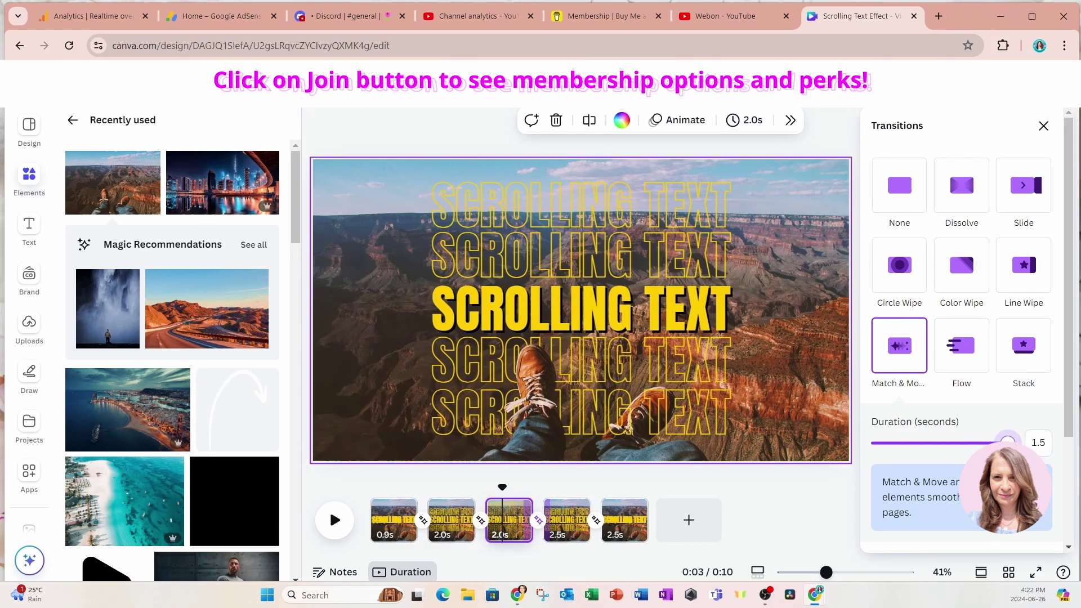
Set the Match & Move transition duration to 1.4 seconds for pages 4 and 5
click(571, 535)
drag(927, 443, 1013, 443)
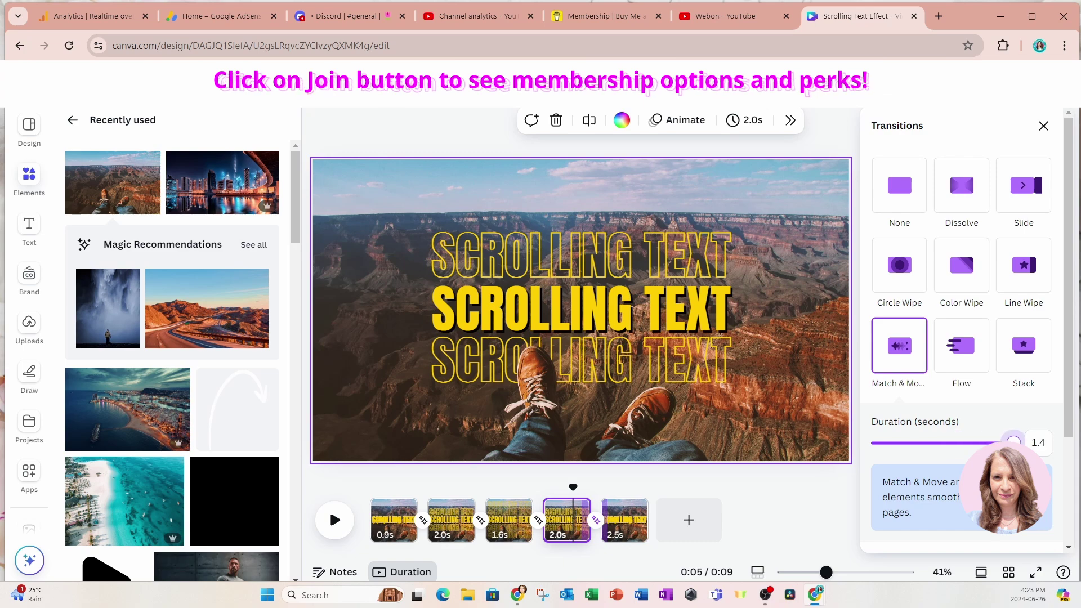
click(624, 519)
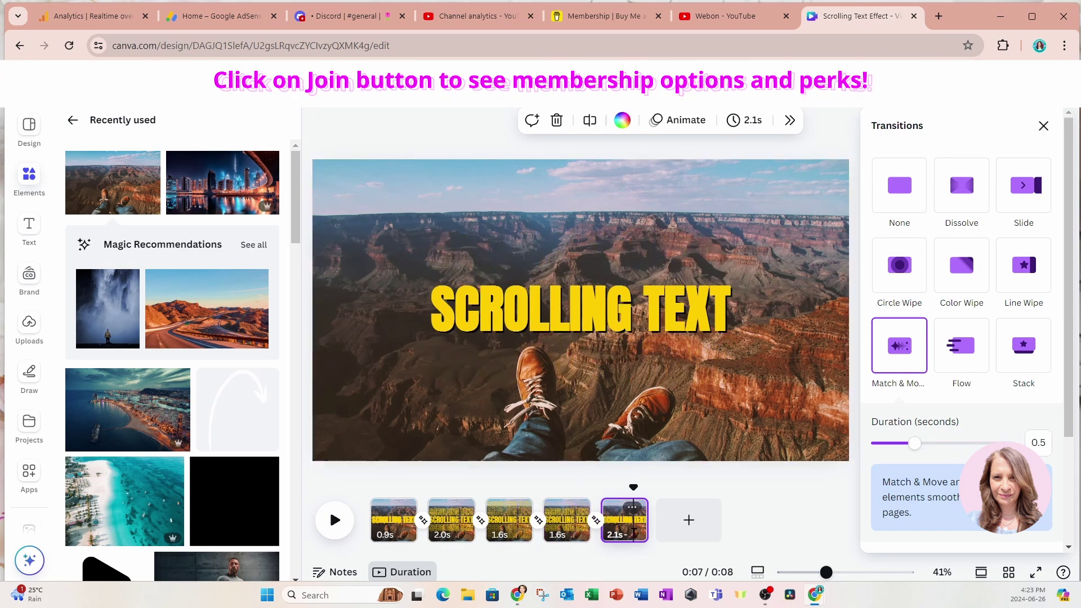
drag(914, 443, 1014, 442)
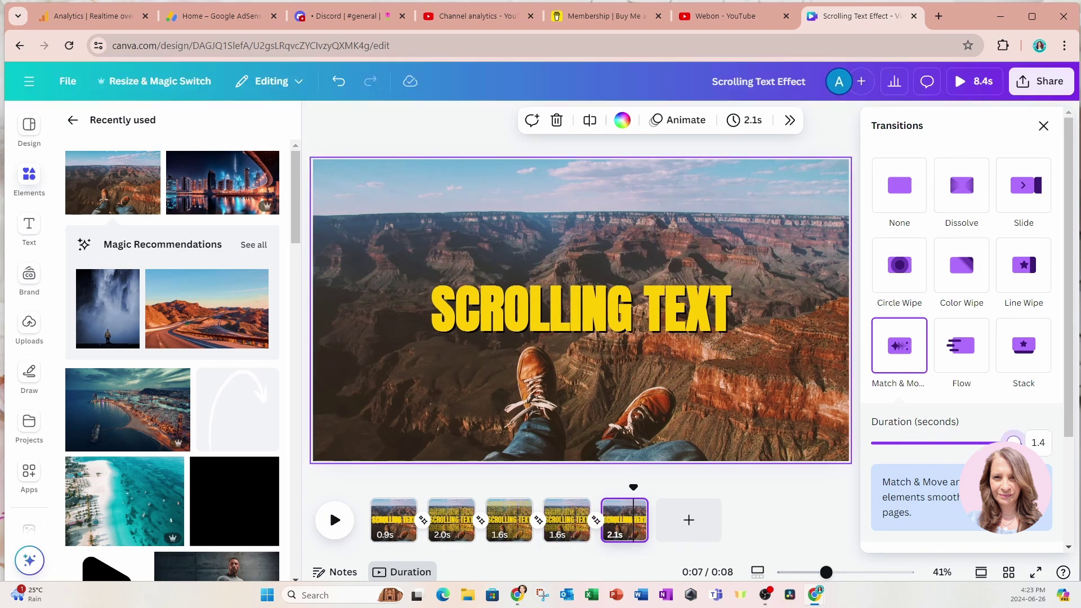
Extend page 1 to 1.6 seconds and set its Match & Move transition duration to 1 second
click(392, 529)
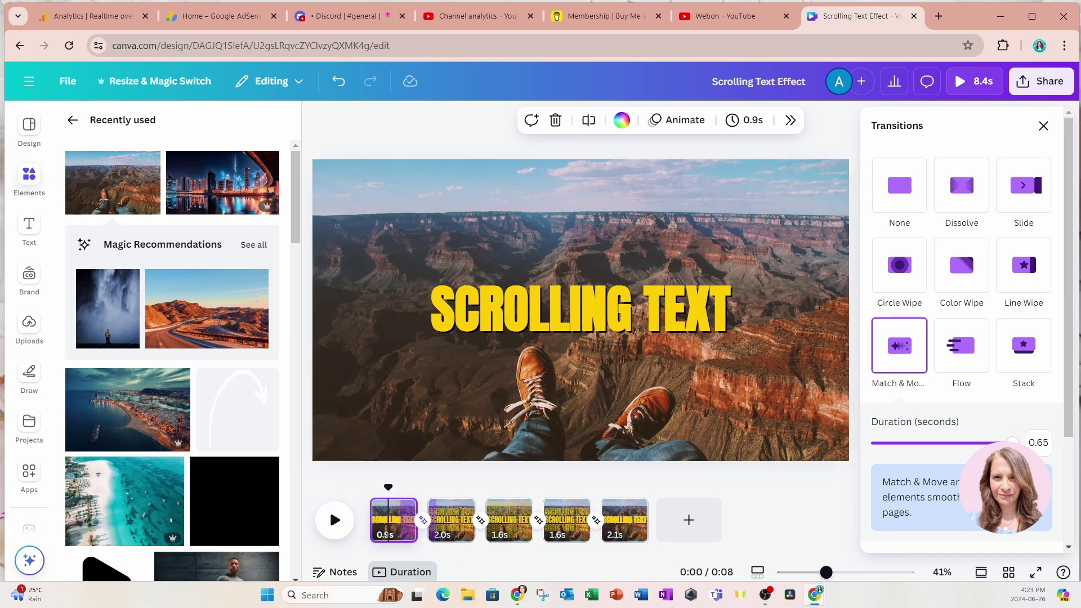
mouse_move(410, 535)
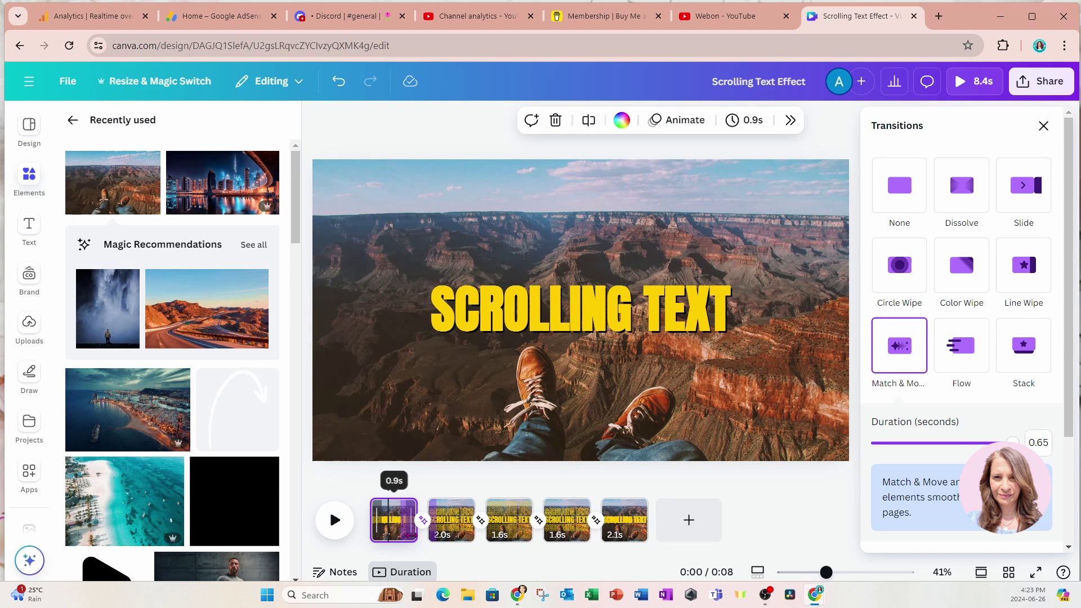
drag(412, 535, 423, 534)
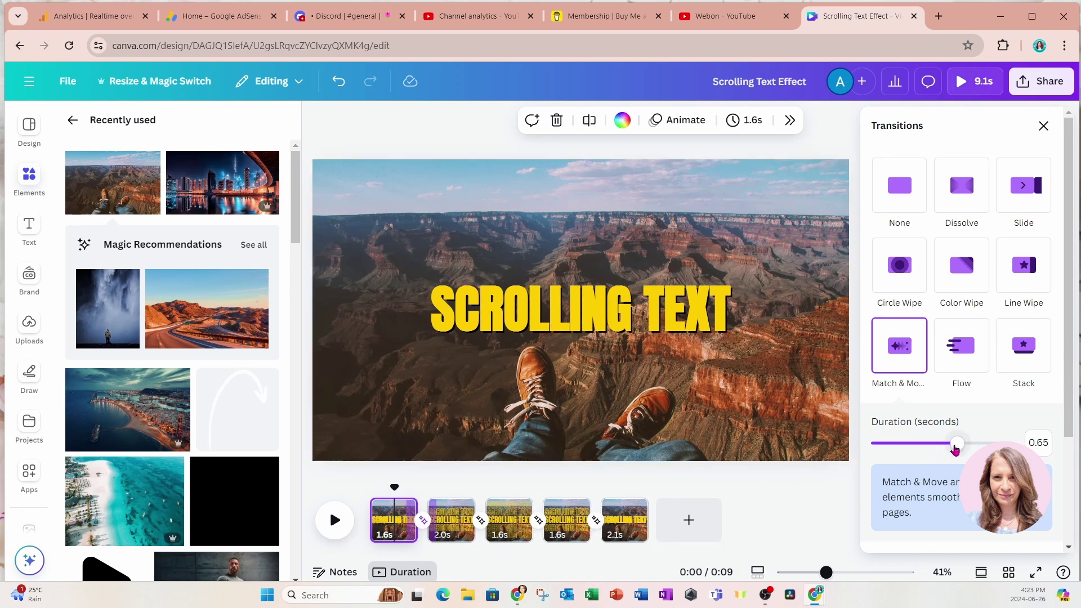
drag(955, 449, 1012, 444)
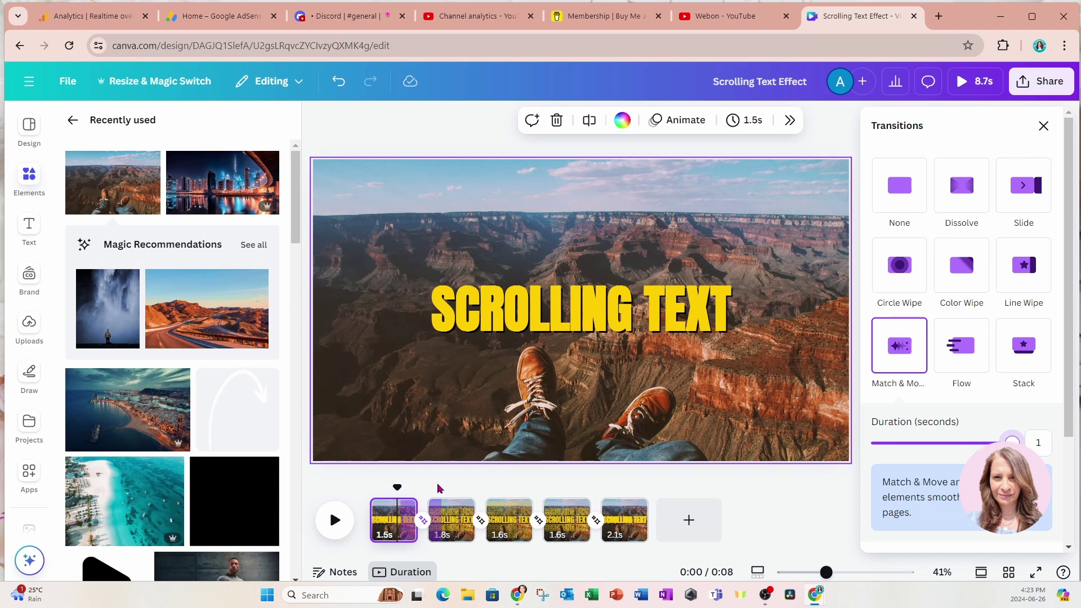
click(1043, 126)
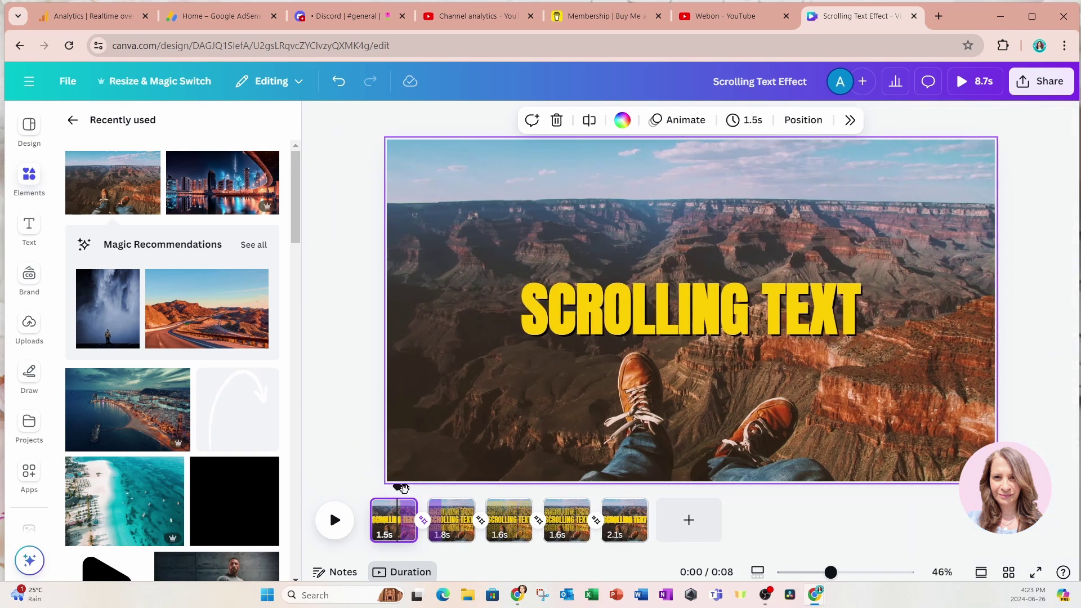
Play the video from the beginning and examine page 4's timing settings, including the option to apply them to all pages
drag(402, 488, 371, 488)
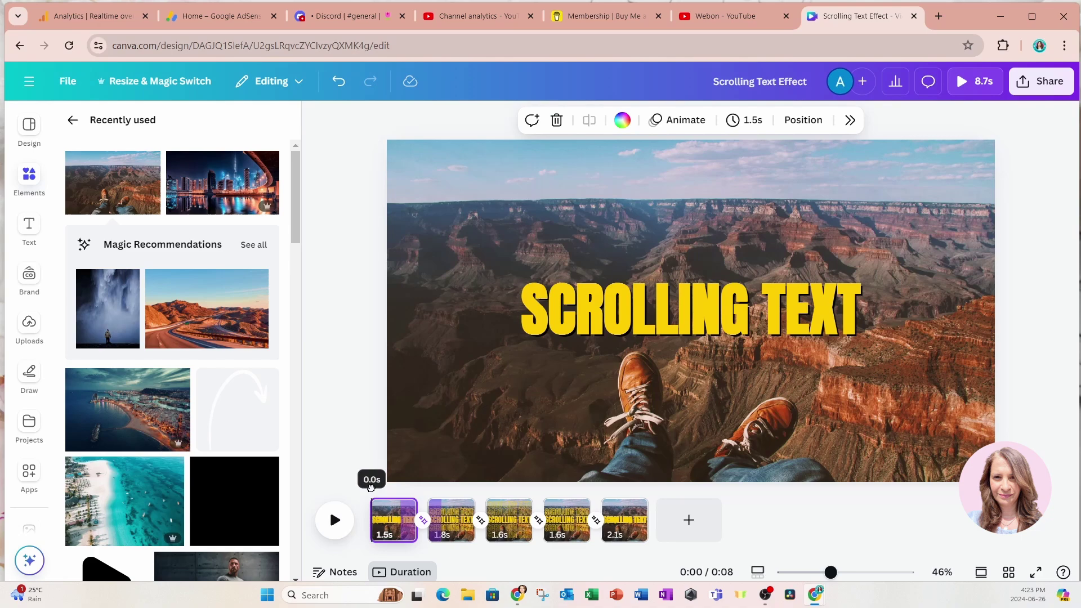
click(336, 527)
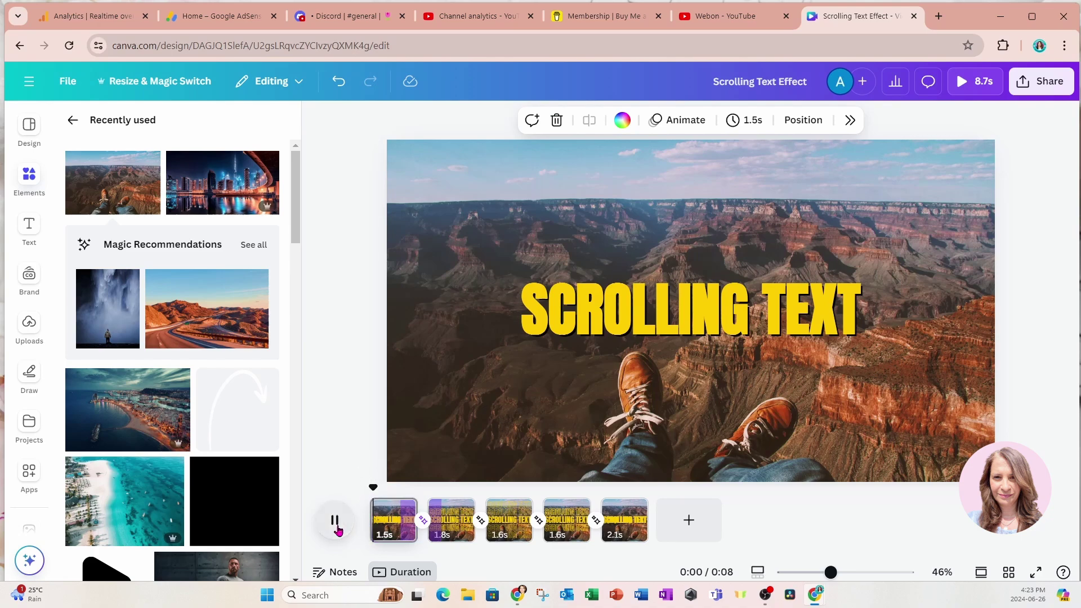
click(557, 542)
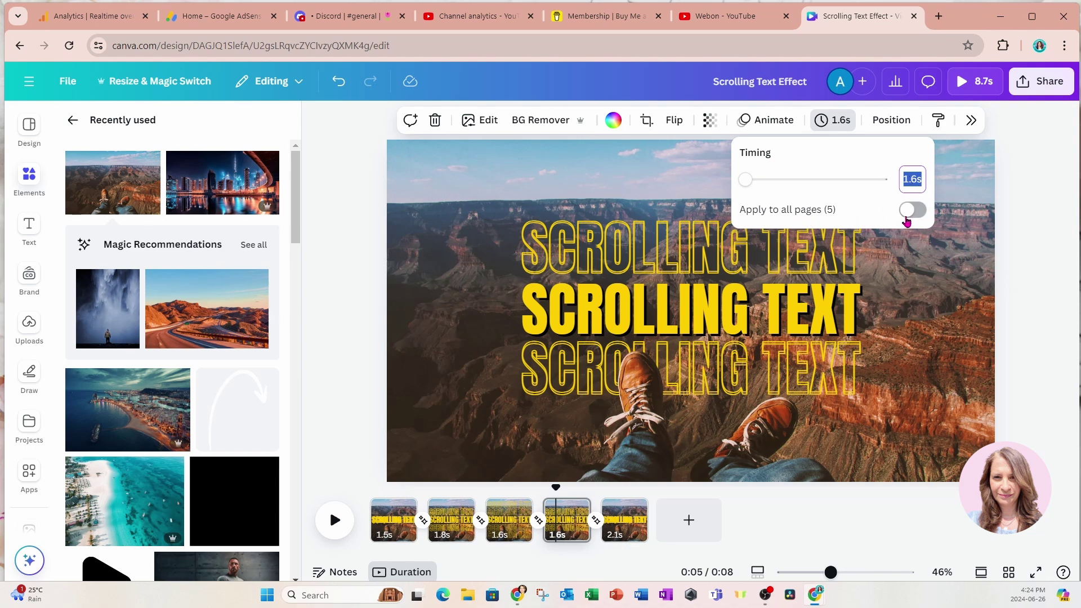
mouse_move(485, 540)
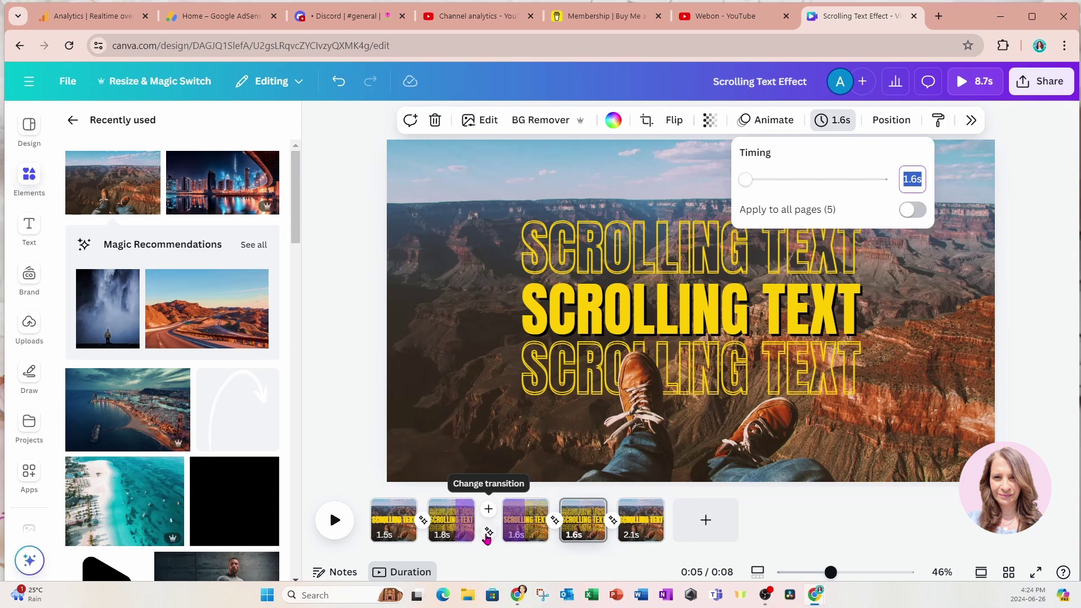
click(631, 521)
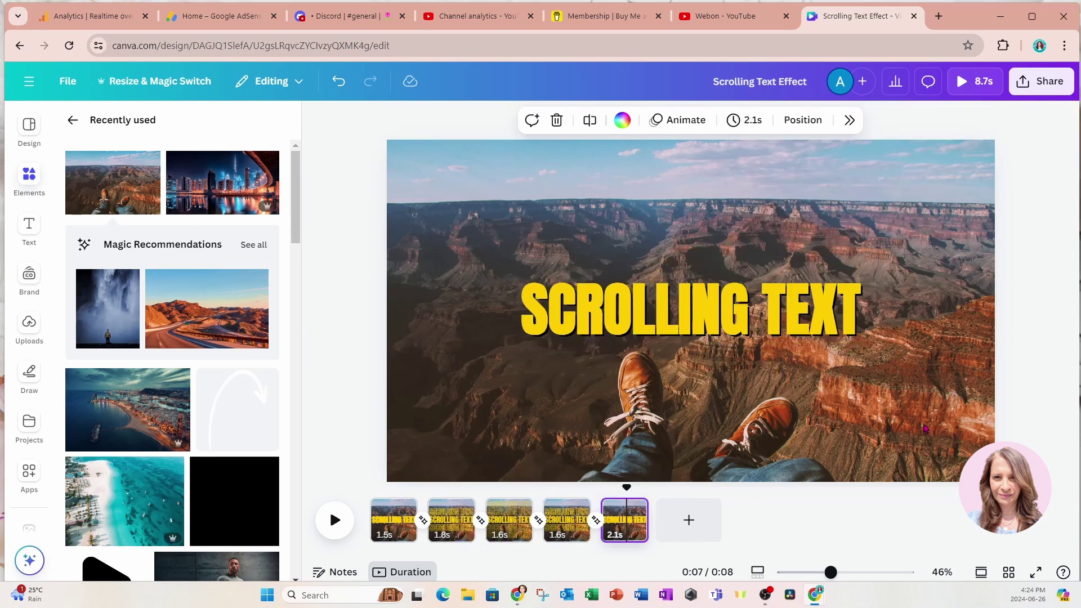